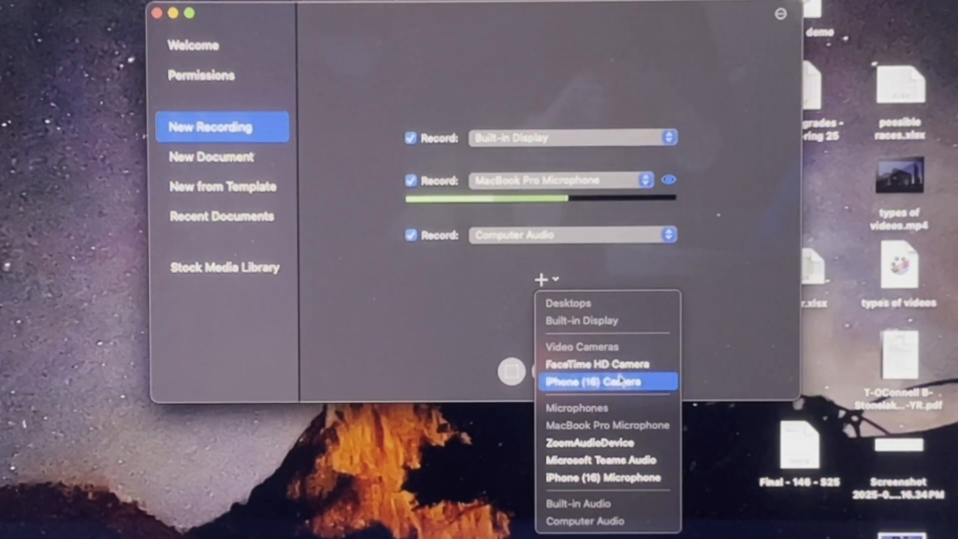
# - Add the FaceTime HD Camera as a recording source, check its preview, and start the recording
pyautogui.click(619, 366)
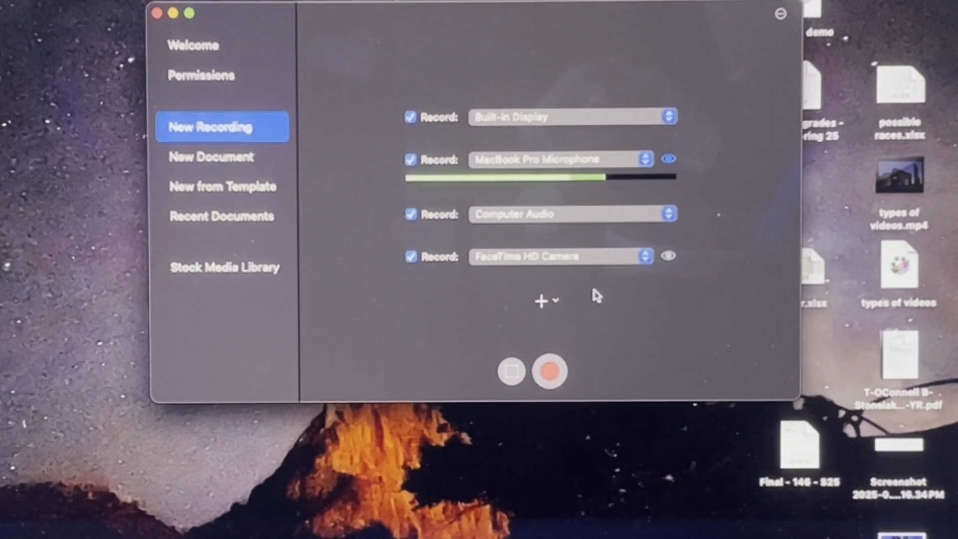
pyautogui.click(668, 257)
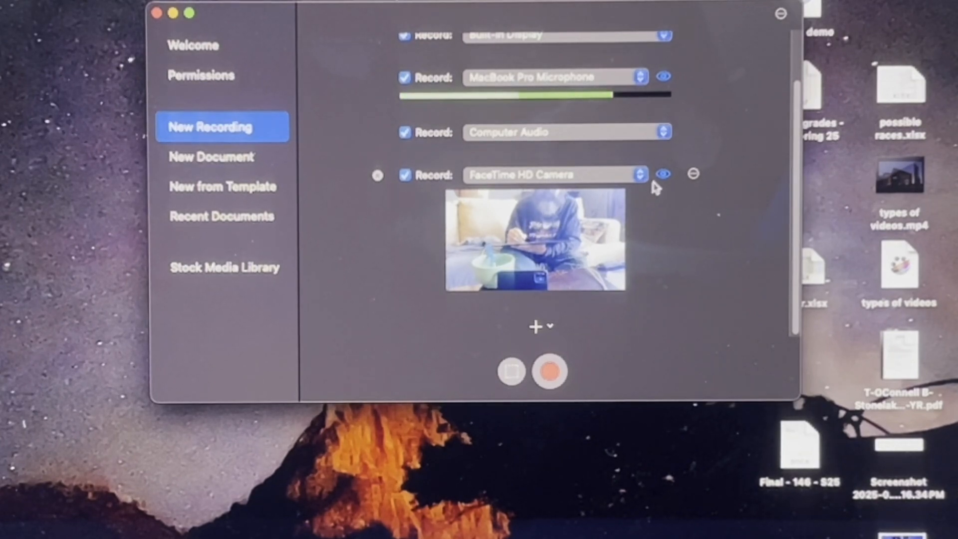
pyautogui.click(663, 174)
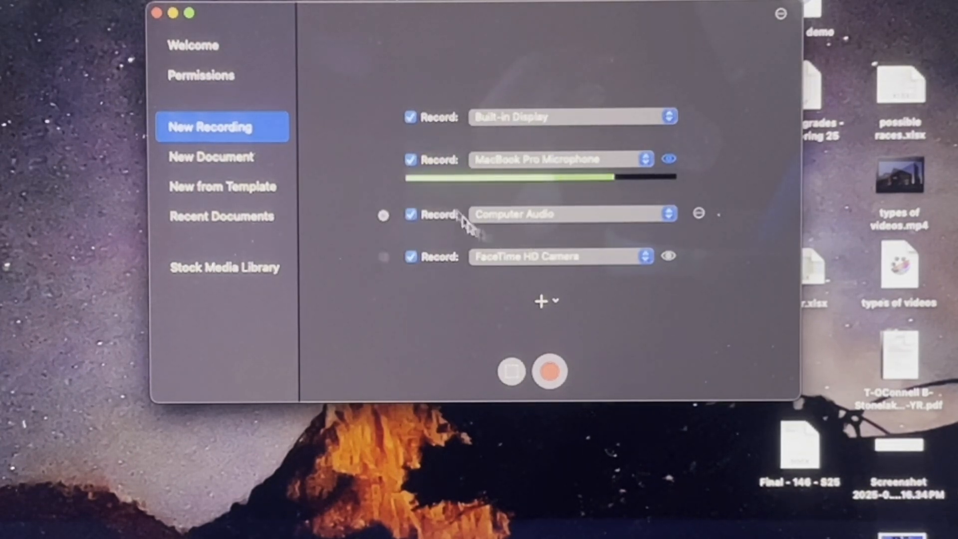
pyautogui.click(552, 370)
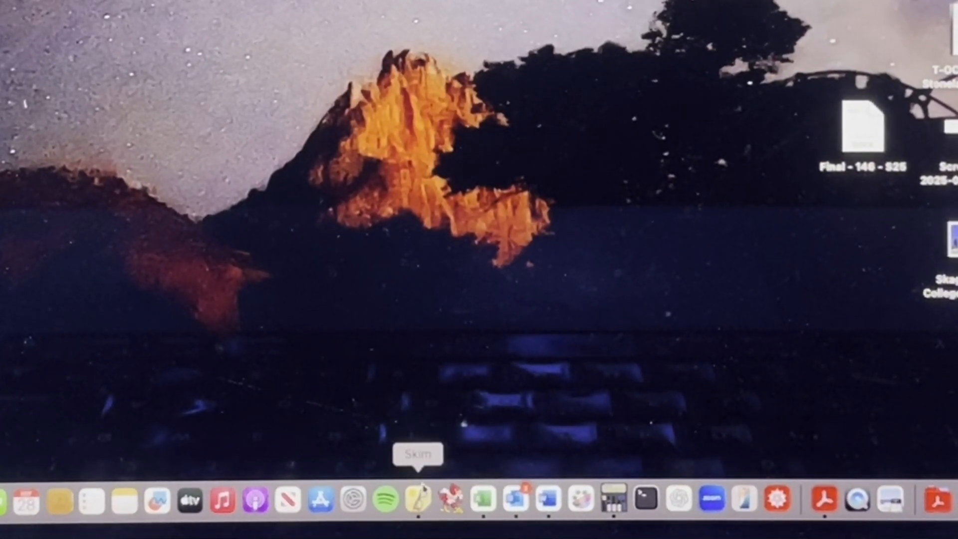
# - Switch to Skim and open the recent document "Midterm - 148 - S25 solutions"
pyautogui.click(418, 499)
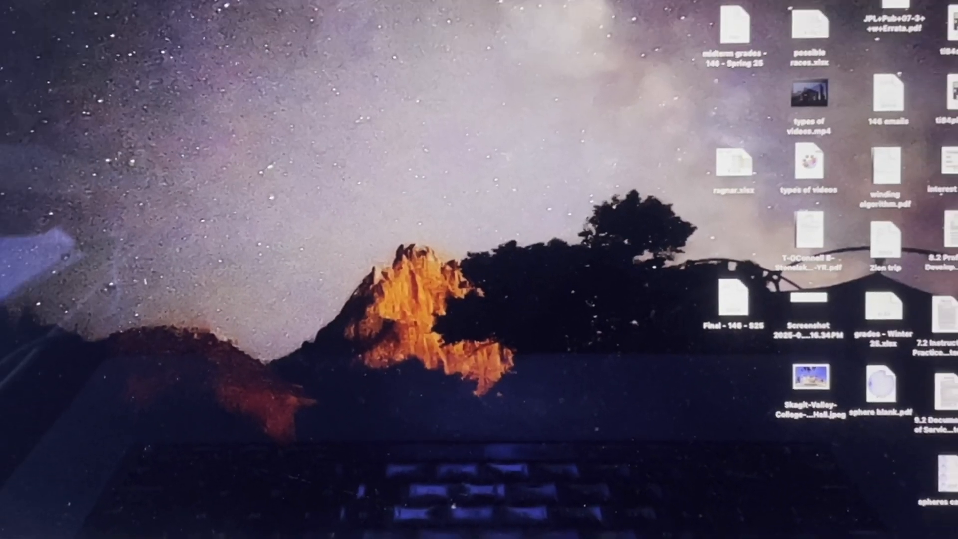
pyautogui.click(52, 10)
pyautogui.moveTo(90, 46)
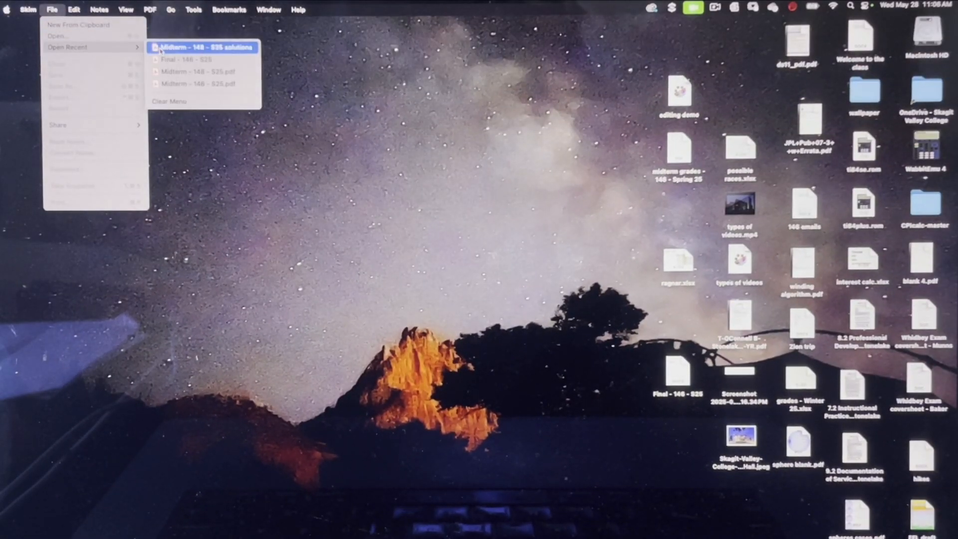
pyautogui.click(199, 47)
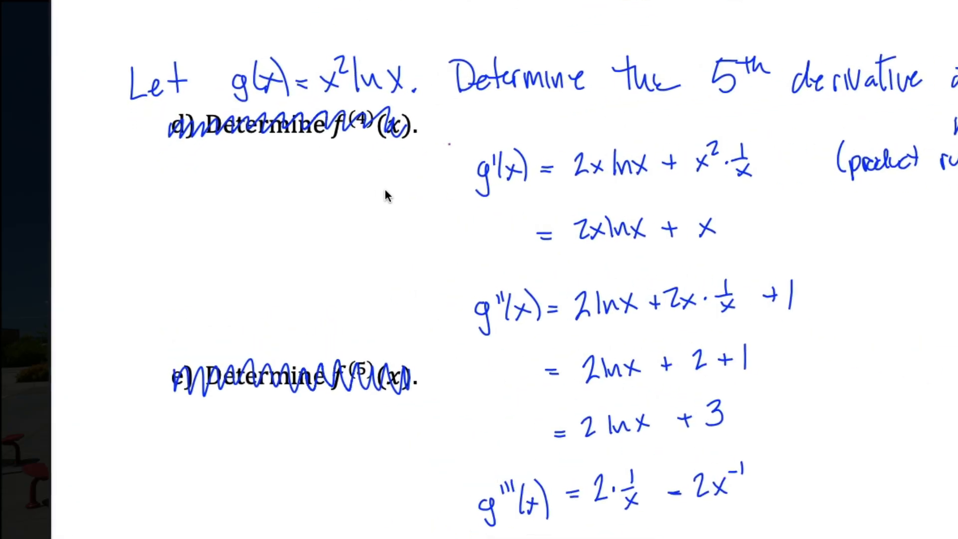
# - Handwrite "not 2x·1/x because g(x) is a product!" with an arrow to g'(x) and "product" underlined, and stop the recording
pyautogui.moveTo(321, 212); pyautogui.dragTo(381, 184)
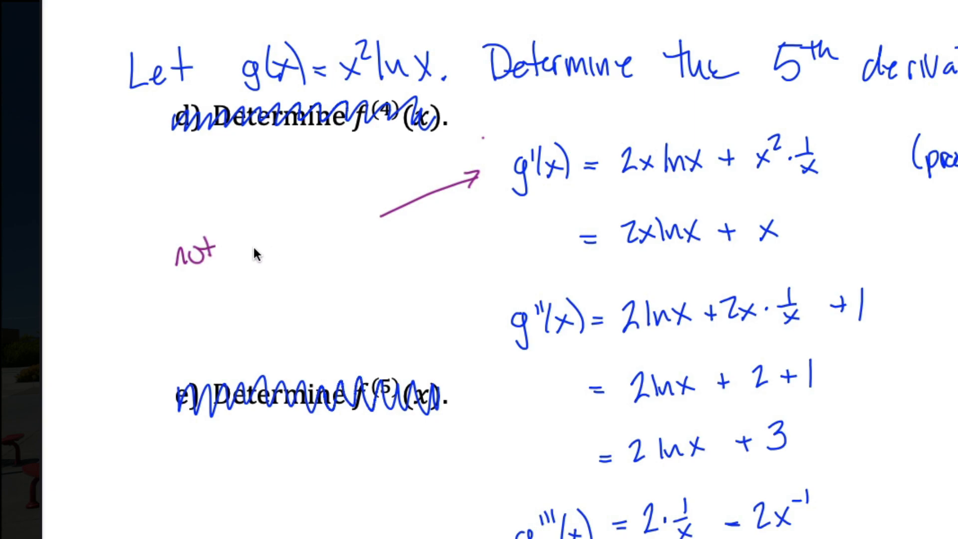
pyautogui.click(280, 247)
pyautogui.moveTo(298, 222); pyautogui.dragTo(300, 239)
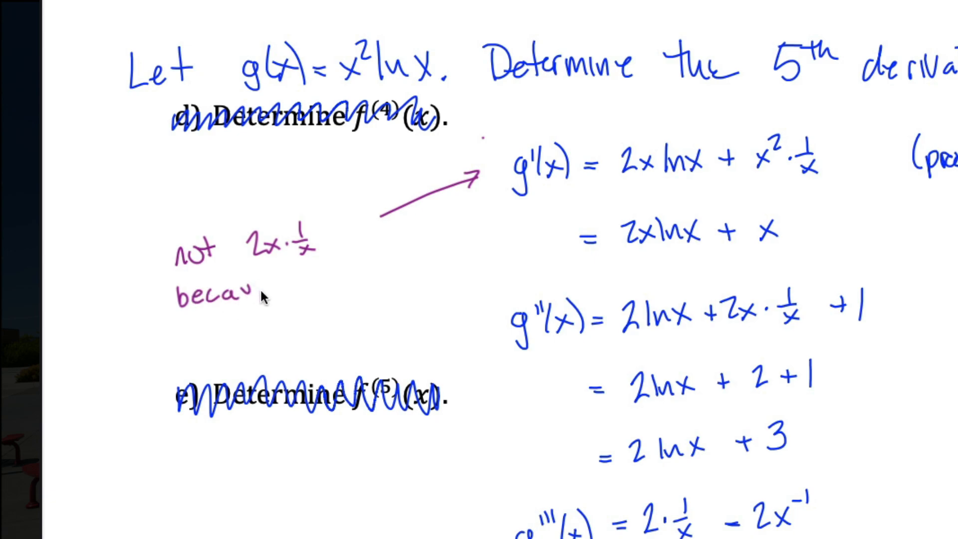
pyautogui.moveTo(320, 280)
pyautogui.mouseDown()
pyautogui.moveTo(346, 276)
pyautogui.moveTo(353, 287)
pyautogui.moveTo(382, 272)
pyautogui.moveTo(420, 276)
pyautogui.mouseUp()
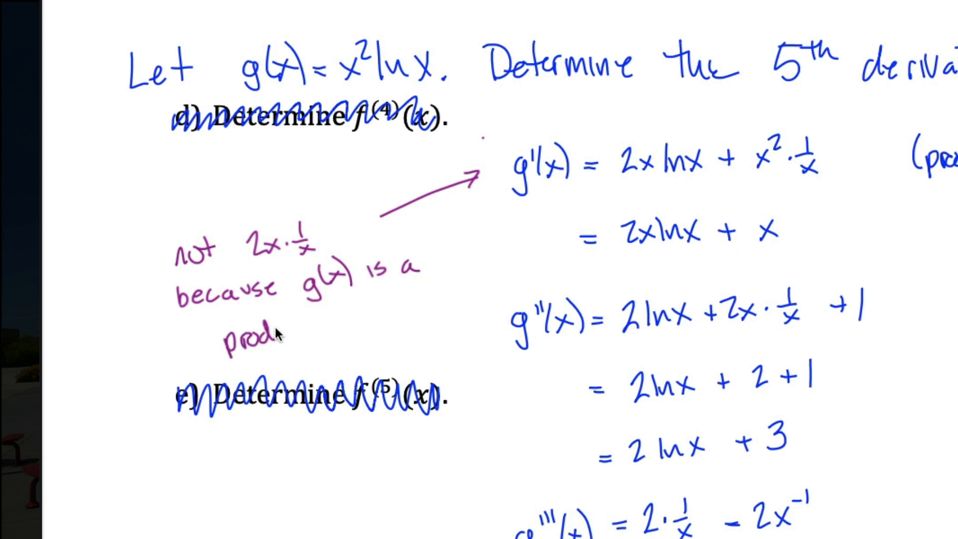
pyautogui.moveTo(341, 319); pyautogui.dragTo(339, 334)
pyautogui.click(337, 341)
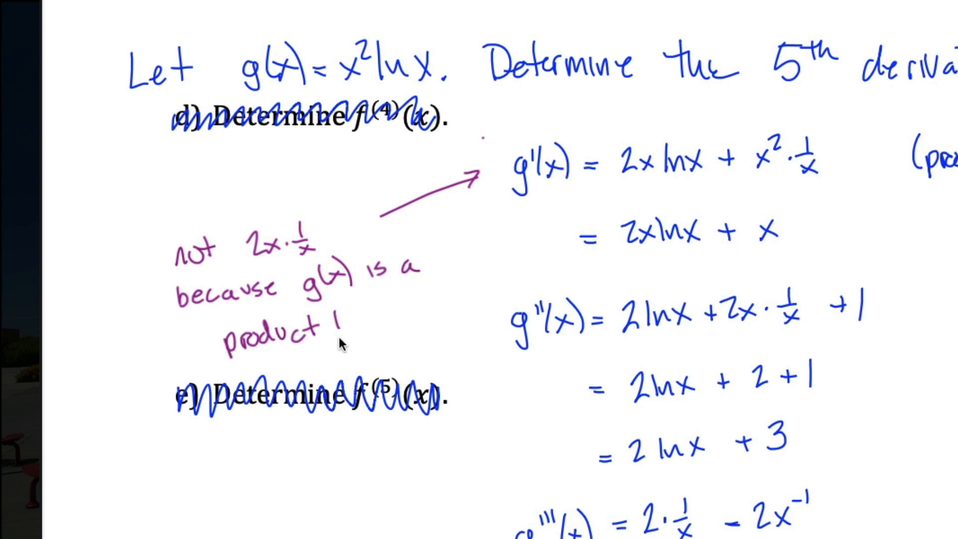
pyautogui.moveTo(237, 366); pyautogui.dragTo(328, 349)
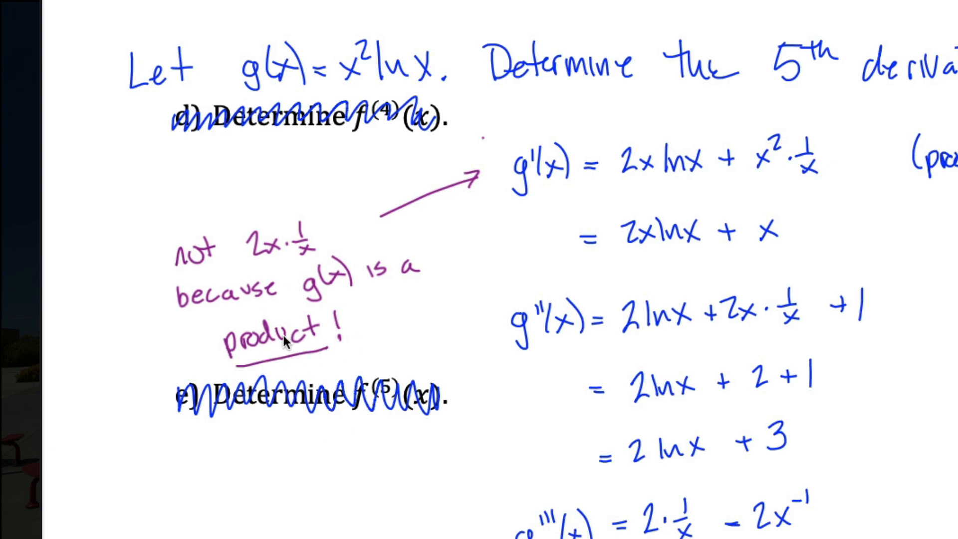
pyautogui.click(887, 8)
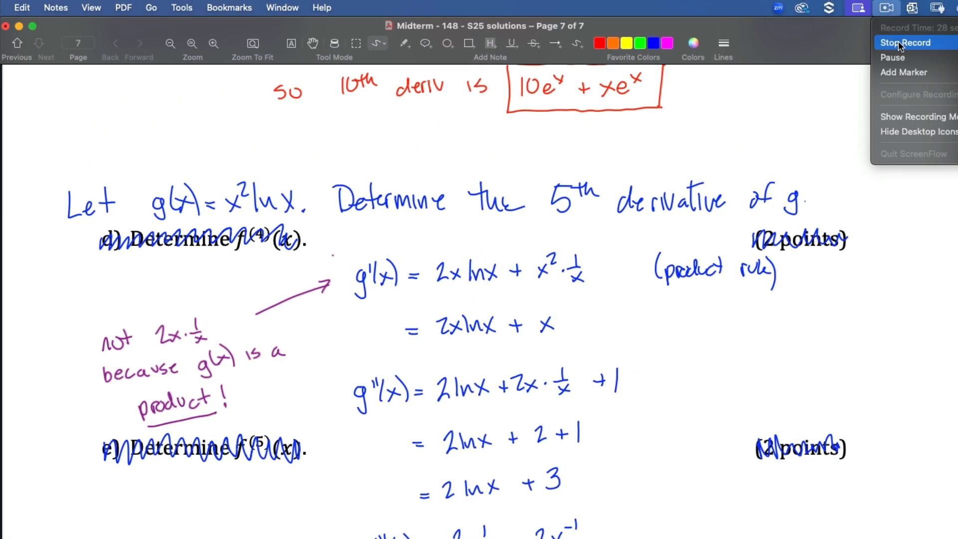
pyautogui.click(899, 44)
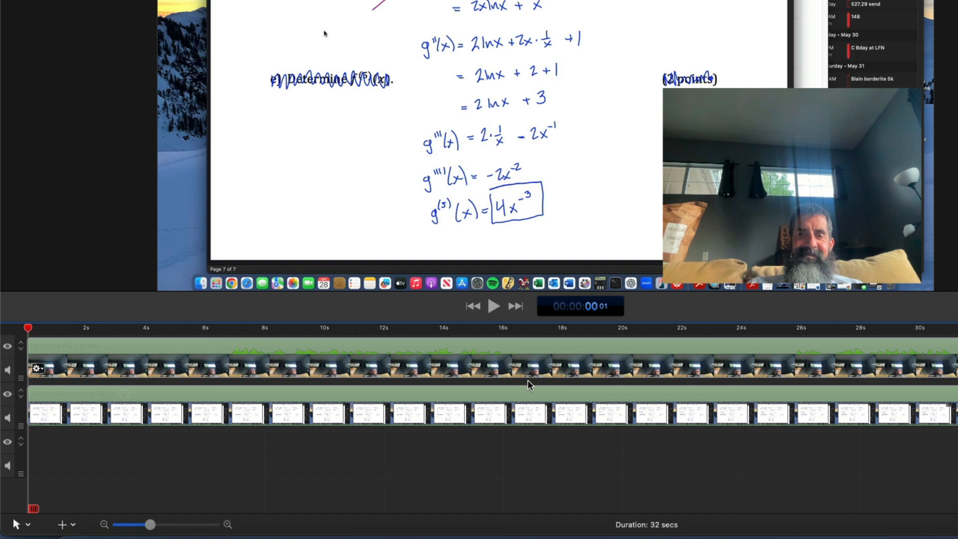
# - Detach the microphone audio from the FaceTime HD Camera clip
pyautogui.click(286, 341)
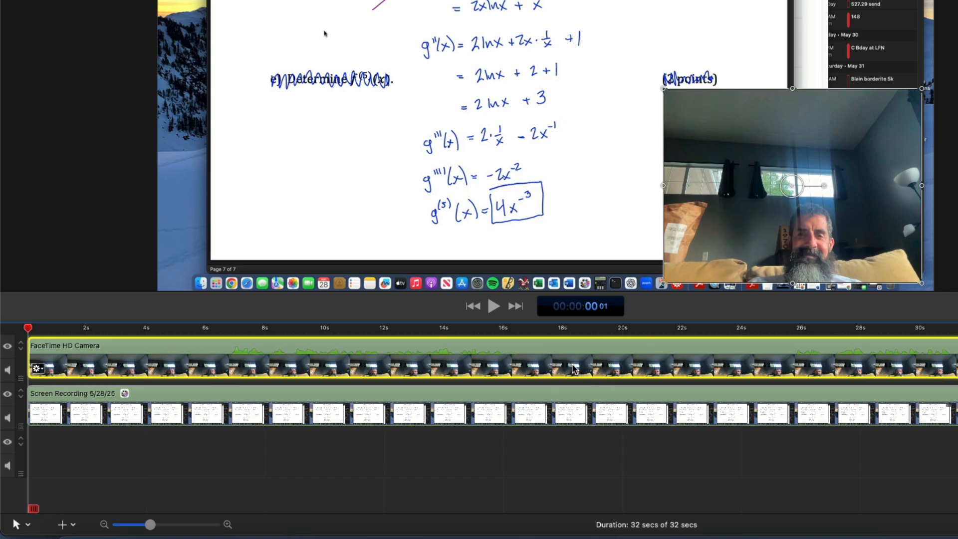
pyautogui.rightClick(469, 360)
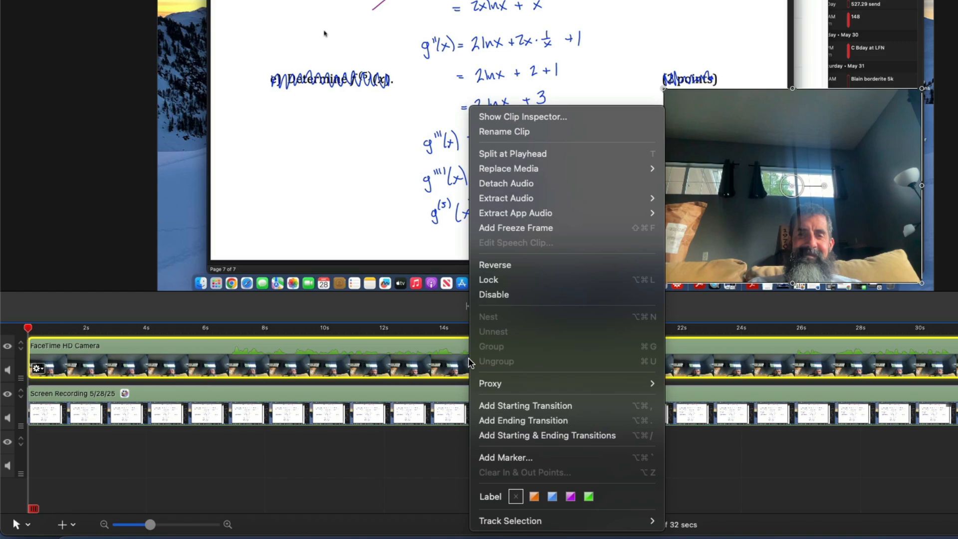
pyautogui.click(539, 184)
# - Detach the audio from the Screen Recording 5/28/25 clip and delete the detached computer-audio clip
pyautogui.click(337, 466)
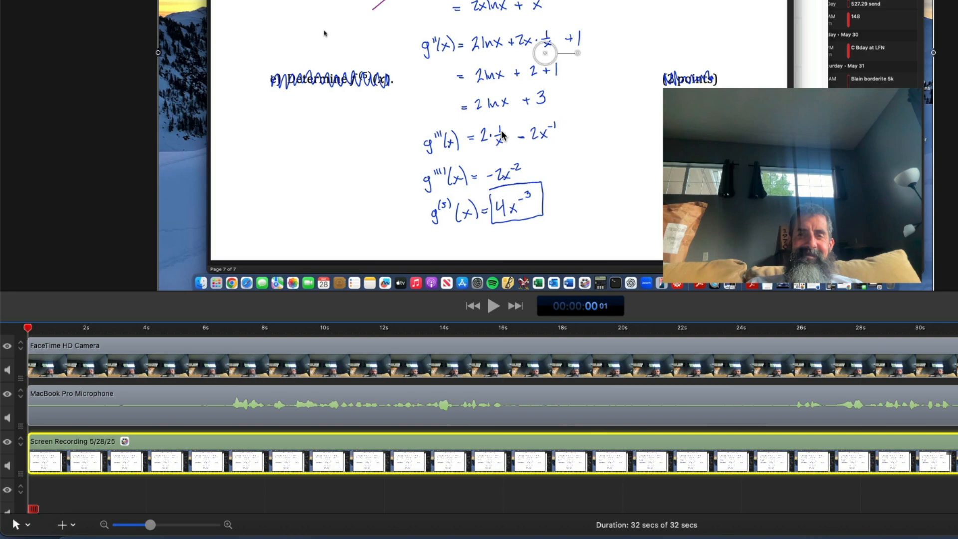
pyautogui.rightClick(470, 464)
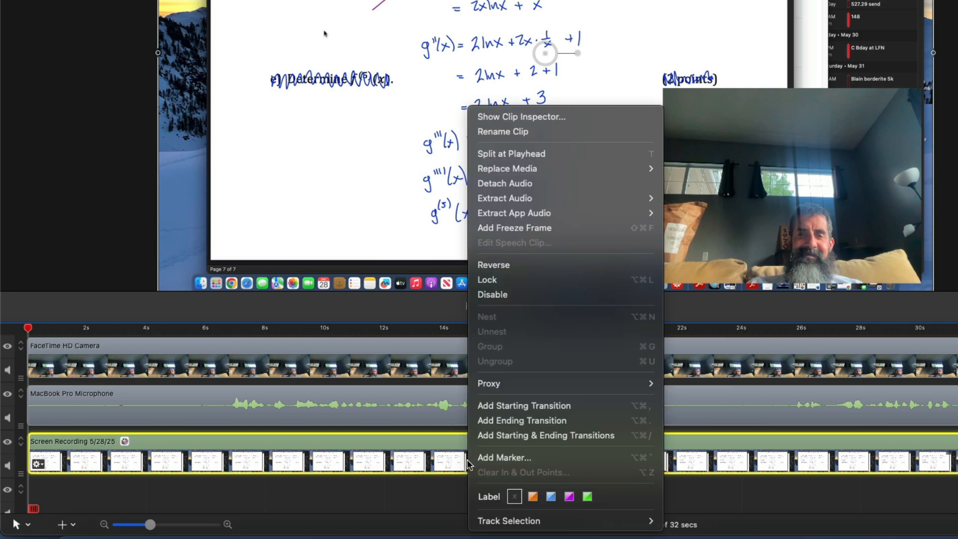
pyautogui.click(549, 184)
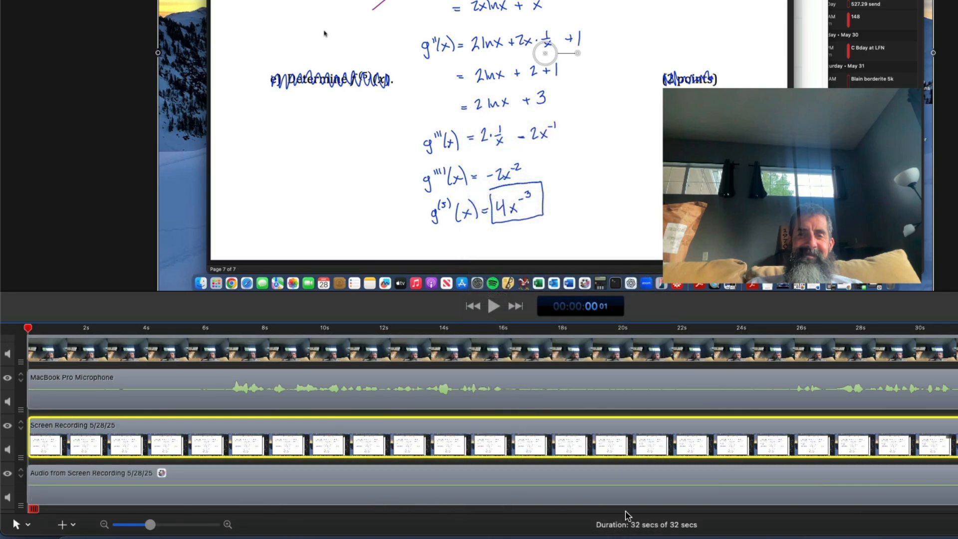
pyautogui.scroll(3, 641, 450)
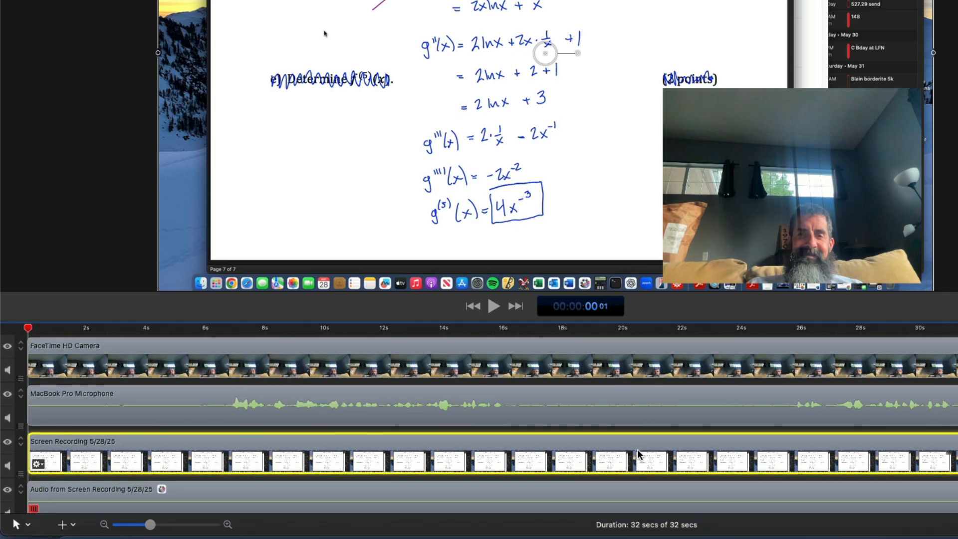
pyautogui.scroll(-3, 638, 455)
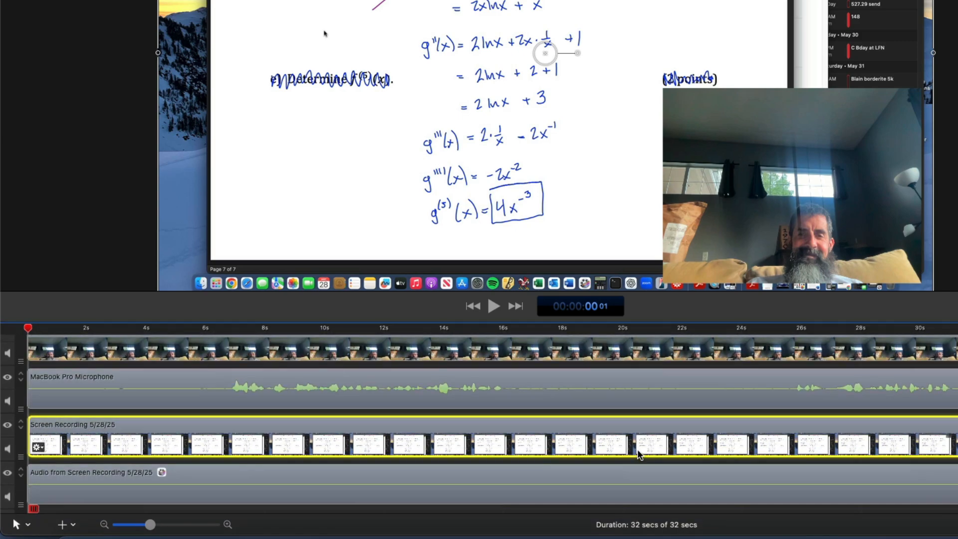
pyautogui.click(488, 495)
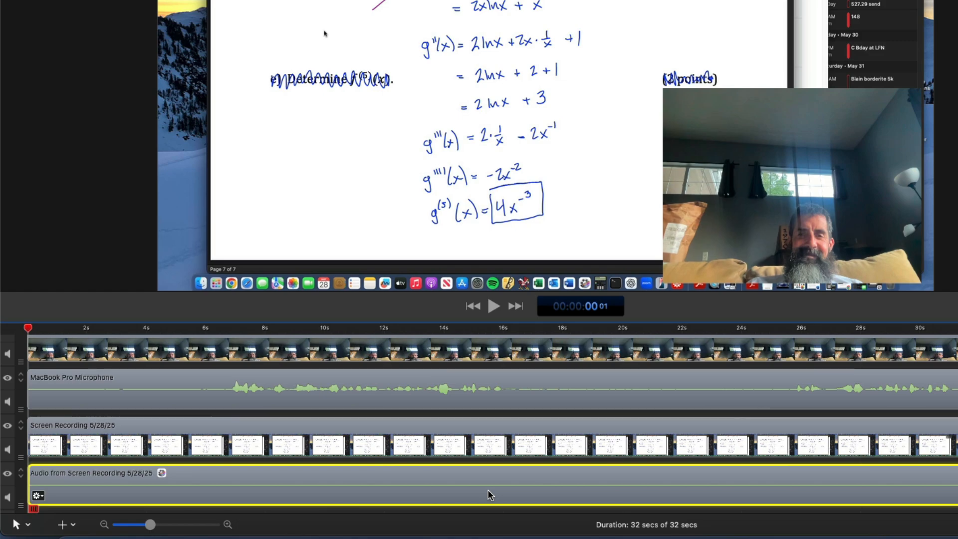
pyautogui.press('Delete')
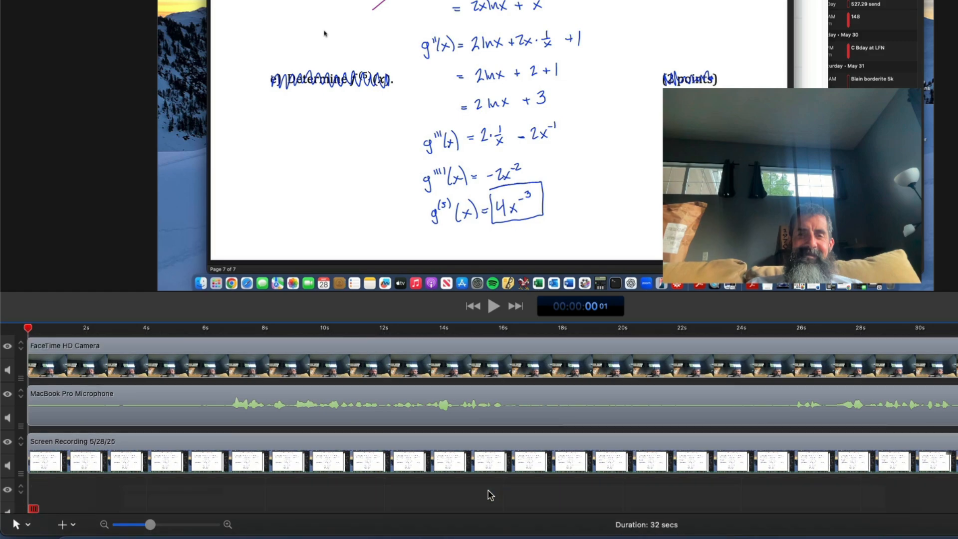
# - Move the FaceTime HD Camera video to about the middle of the canvas and set its Corner Round to 400
pyautogui.click(548, 370)
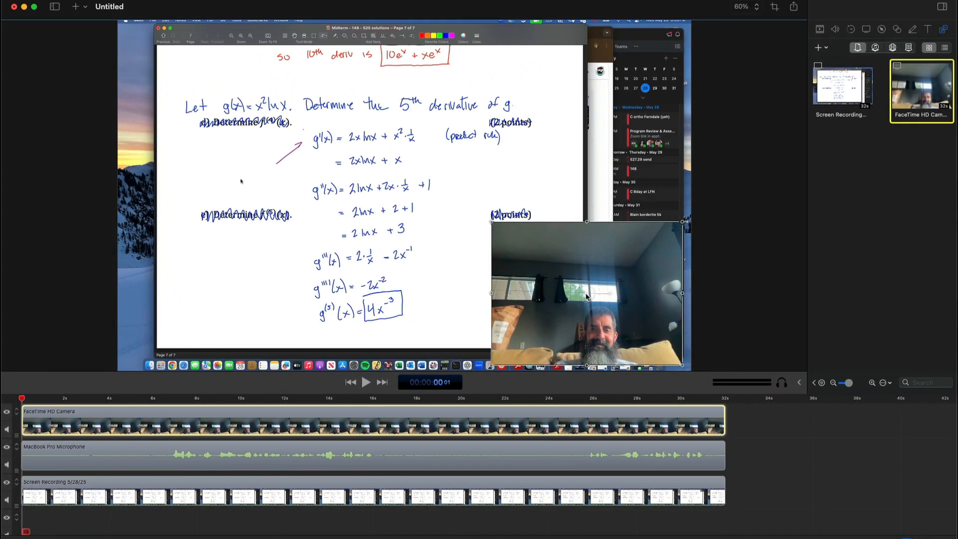
pyautogui.moveTo(586, 297); pyautogui.dragTo(411, 211)
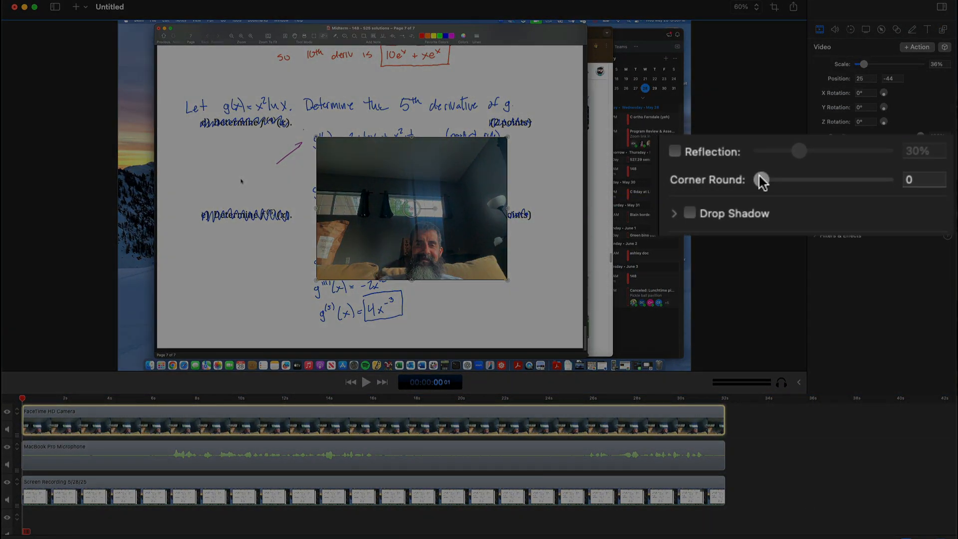
pyautogui.moveTo(760, 181); pyautogui.dragTo(954, 185)
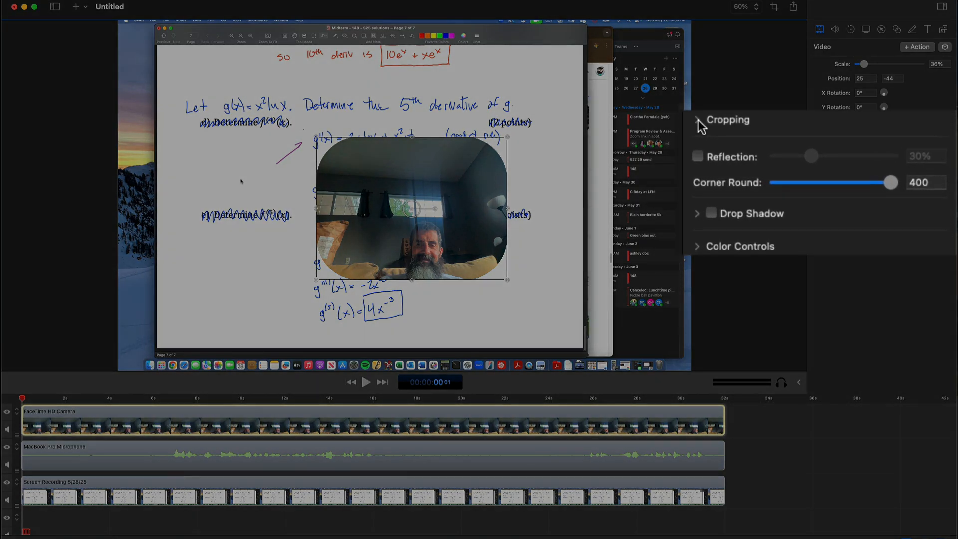
# - Crop the camera video by 400 on its left, right and top, and place it in the page's lower-right corner at about 405, -343
pyautogui.click(699, 121)
pyautogui.moveTo(760, 138); pyautogui.dragTo(945, 146)
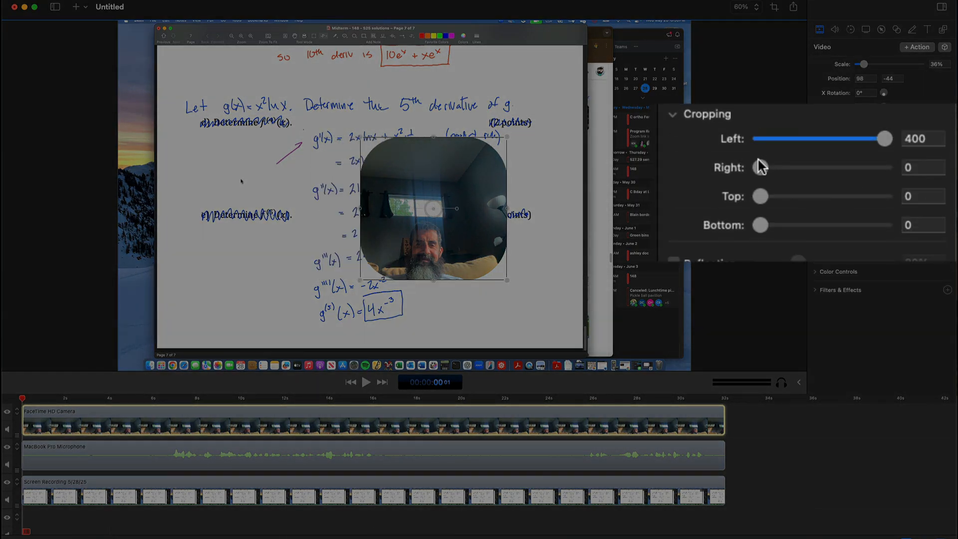
pyautogui.moveTo(761, 167); pyautogui.dragTo(885, 167)
pyautogui.moveTo(760, 196); pyautogui.dragTo(764, 196)
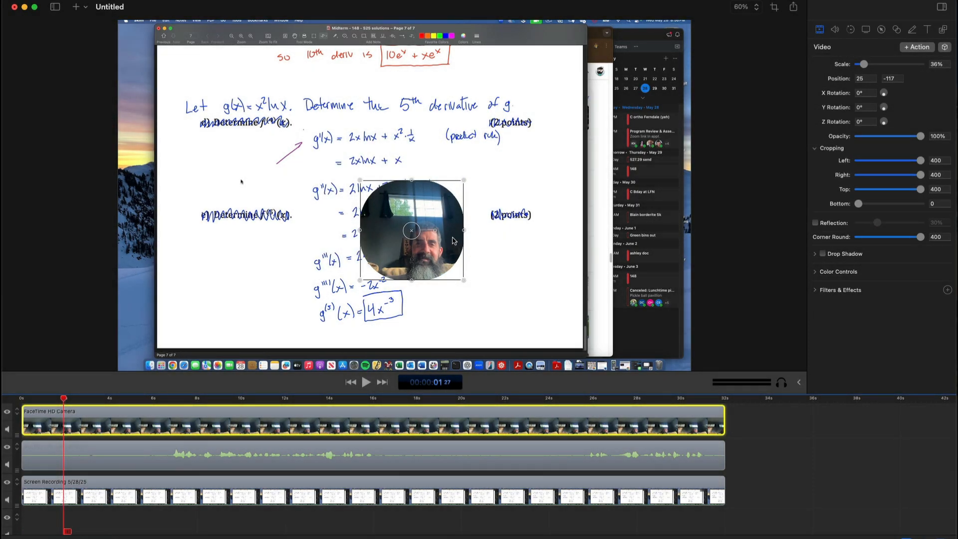
pyautogui.moveTo(412, 232); pyautogui.dragTo(525, 299)
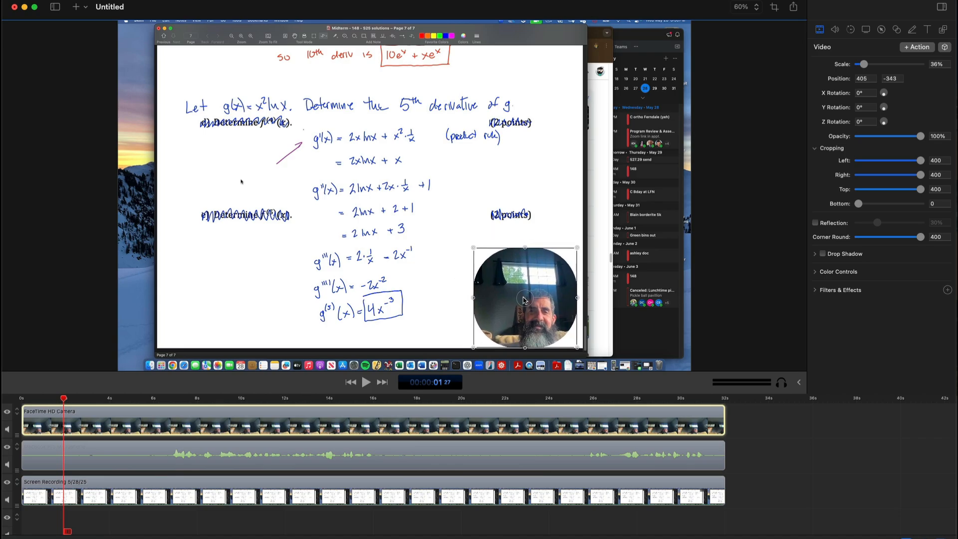
# - Add a video action to the FaceTime HD Camera clip at about 4 seconds and extend its start back to about 2 seconds
pyautogui.moveTo(65, 399); pyautogui.dragTo(110, 399)
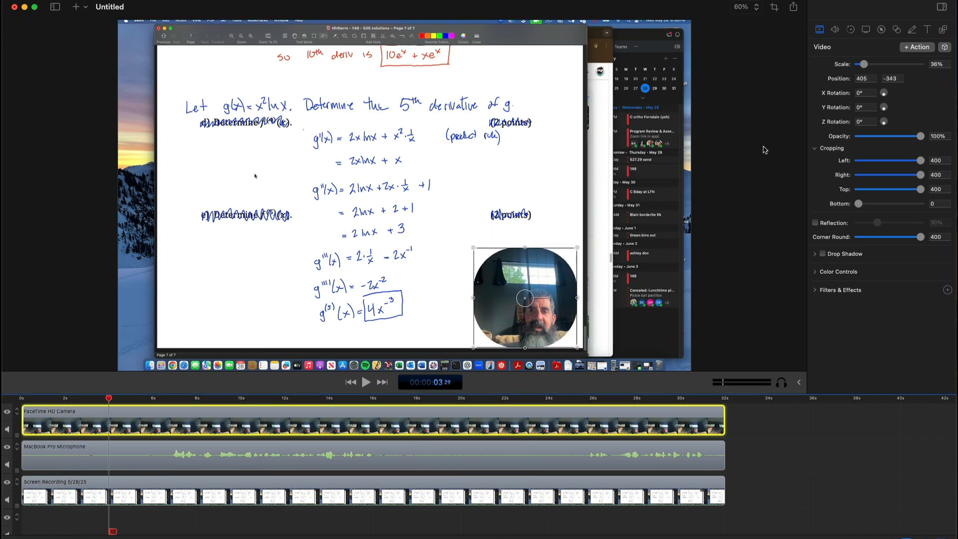
pyautogui.click(923, 44)
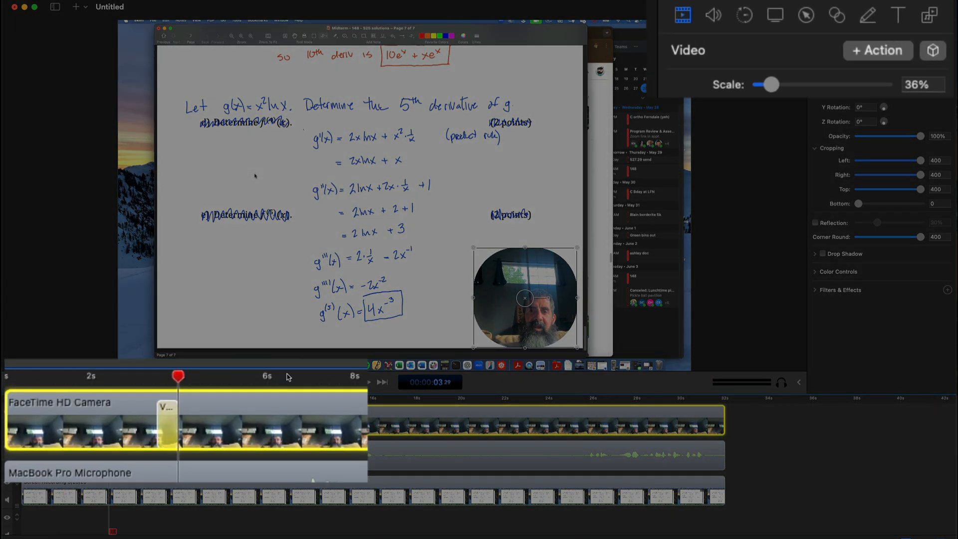
pyautogui.moveTo(159, 406); pyautogui.dragTo(84, 407)
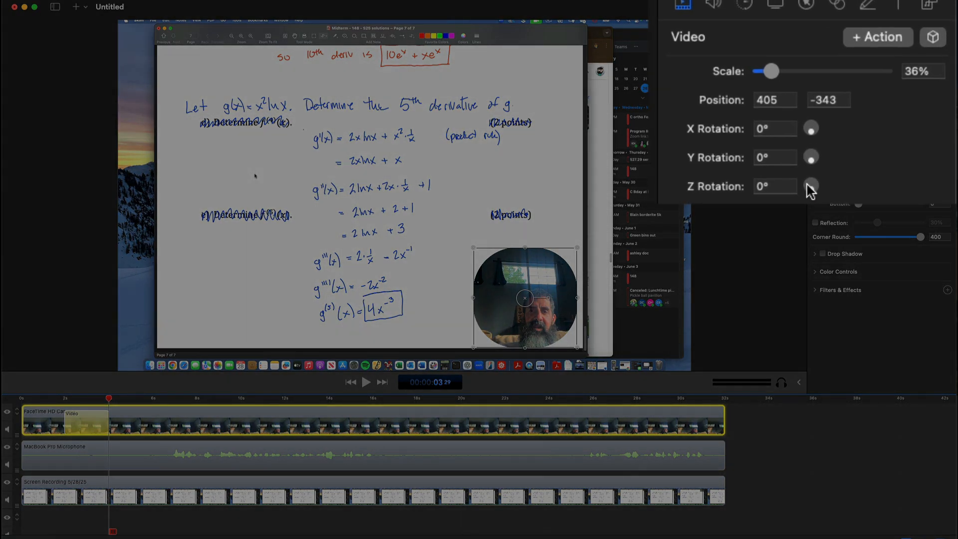
# - Set the camera video's Z Rotation to 720° for the video action
pyautogui.moveTo(882, 122); pyautogui.dragTo(883, 121)
pyautogui.moveTo(809, 184); pyautogui.dragTo(804, 180)
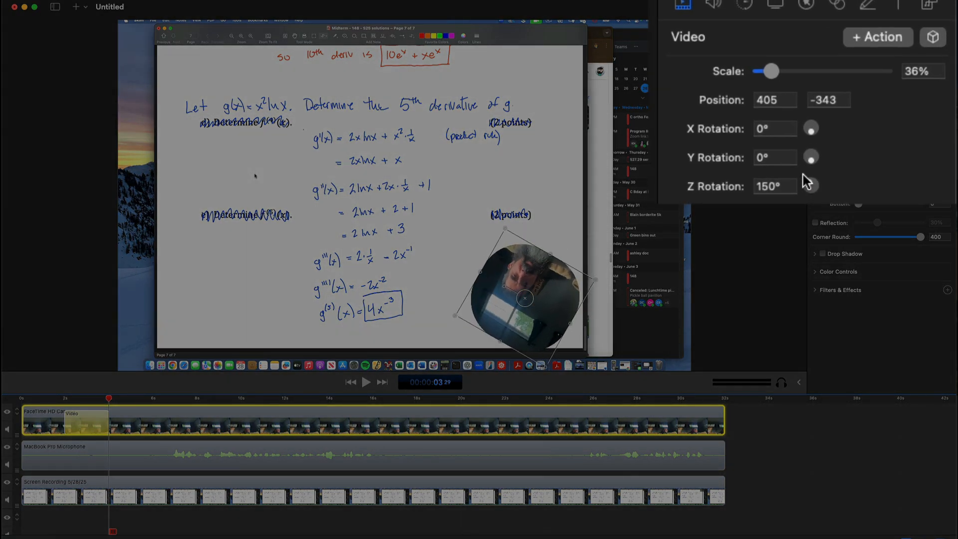
pyautogui.click(773, 185)
pyautogui.write('7')
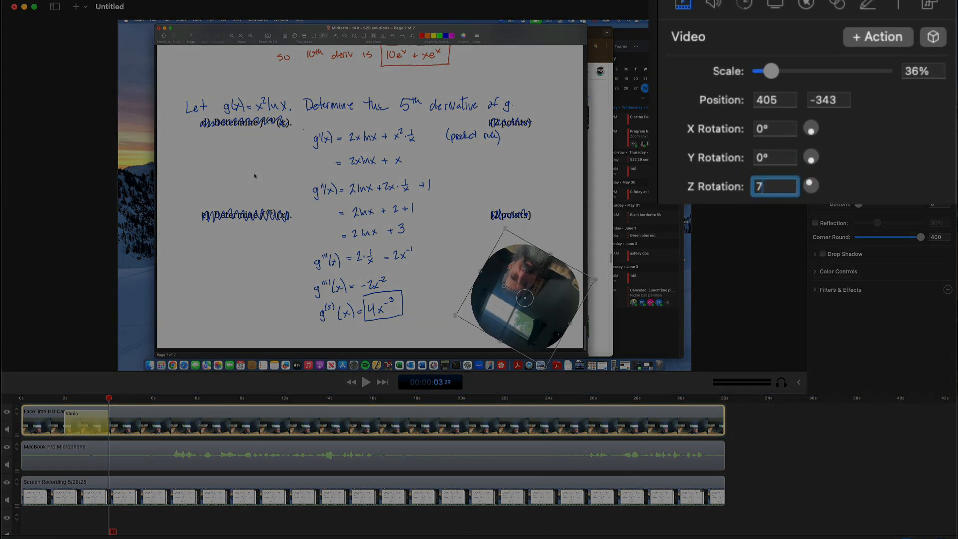
pyautogui.write('20')
pyautogui.press('Return')
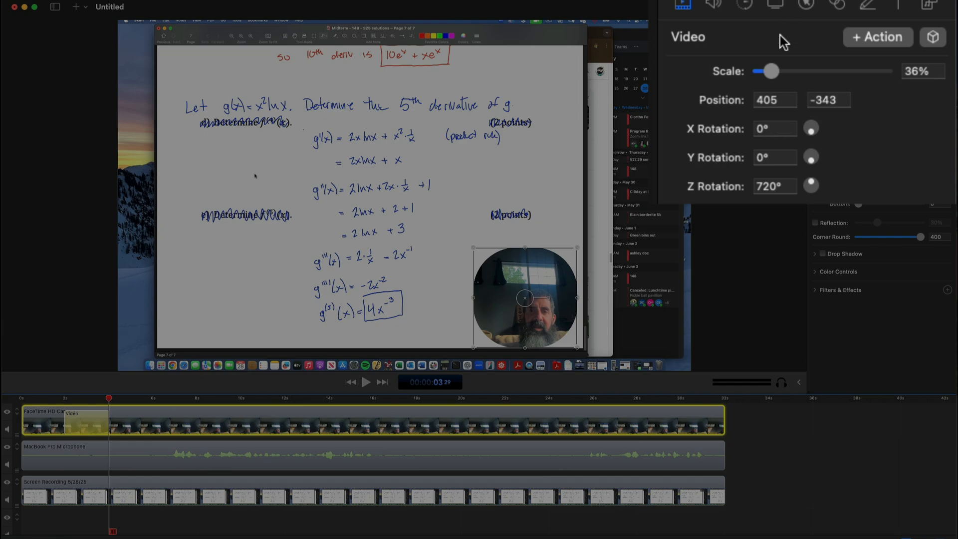
# - For the camera clip's video action, set Scale to 0 and Position to -405, 343, and play the animation from the start
pyautogui.moveTo(768, 75); pyautogui.dragTo(753, 75)
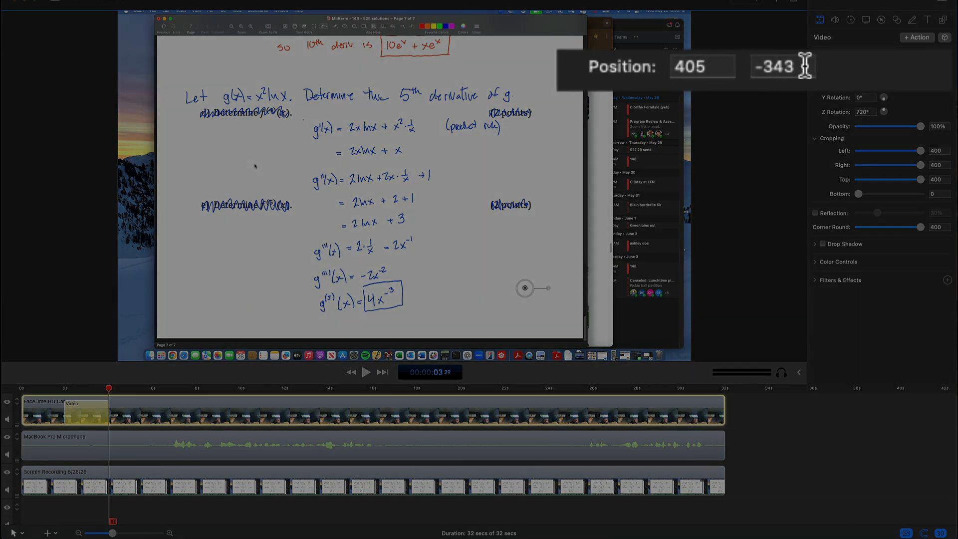
pyautogui.click(676, 66)
pyautogui.write('-')
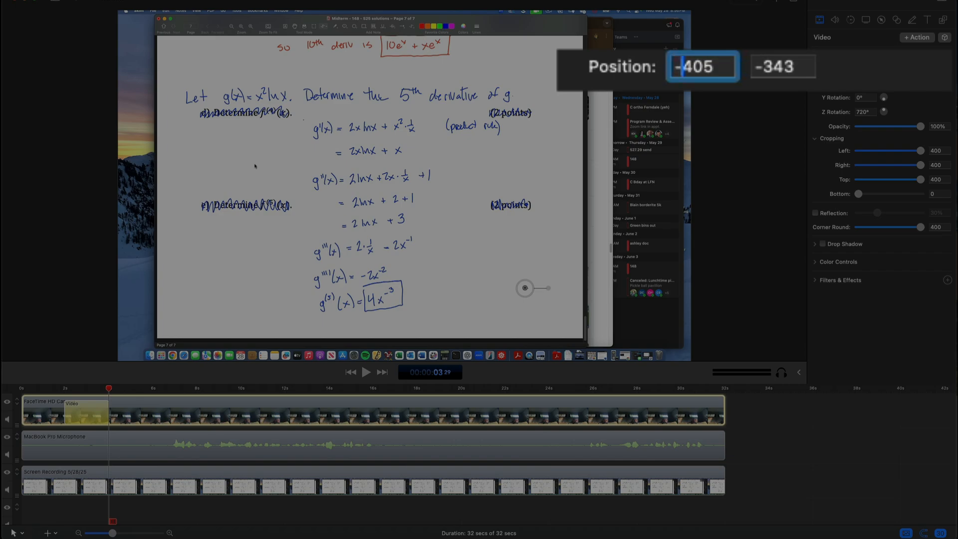
pyautogui.click(760, 67)
pyautogui.press('BackSpace')
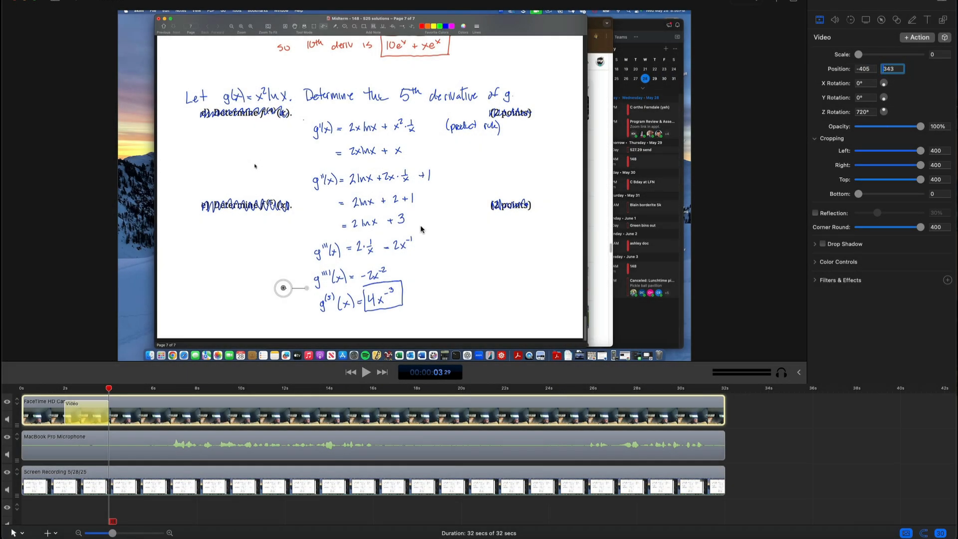
pyautogui.click(353, 373)
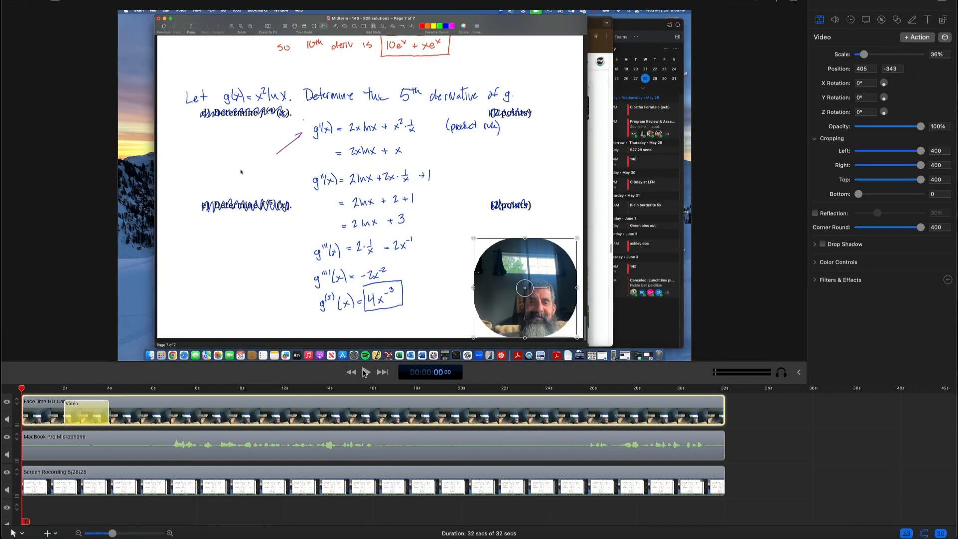
pyautogui.click(365, 373)
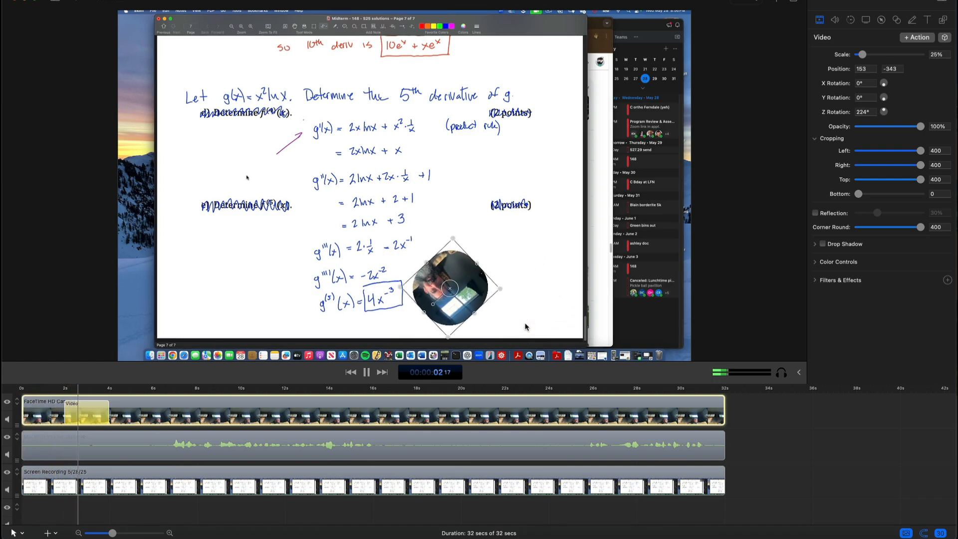
# - Delete the FaceTime HD Camera clip and cut the silent first 7 seconds or so from the microphone and screen recording clips, closing the gap
pyautogui.moveTo(146, 389); pyautogui.dragTo(57, 389)
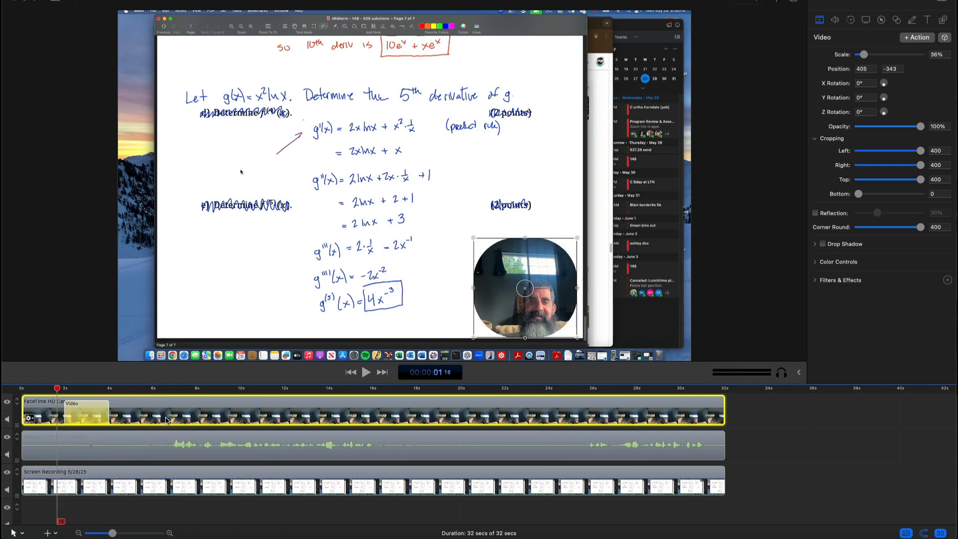
pyautogui.press('Delete')
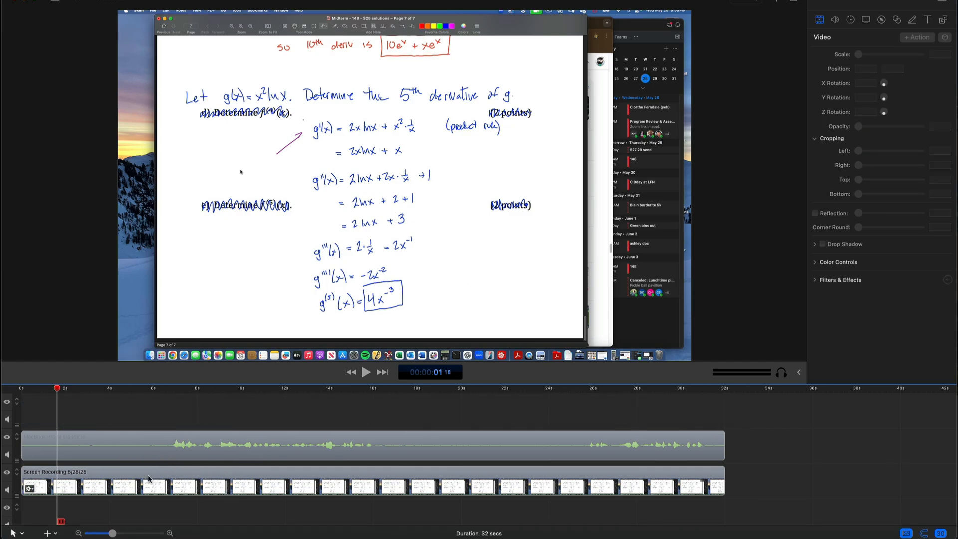
pyautogui.moveTo(57, 393); pyautogui.dragTo(18, 392)
pyautogui.press('BackSpace')
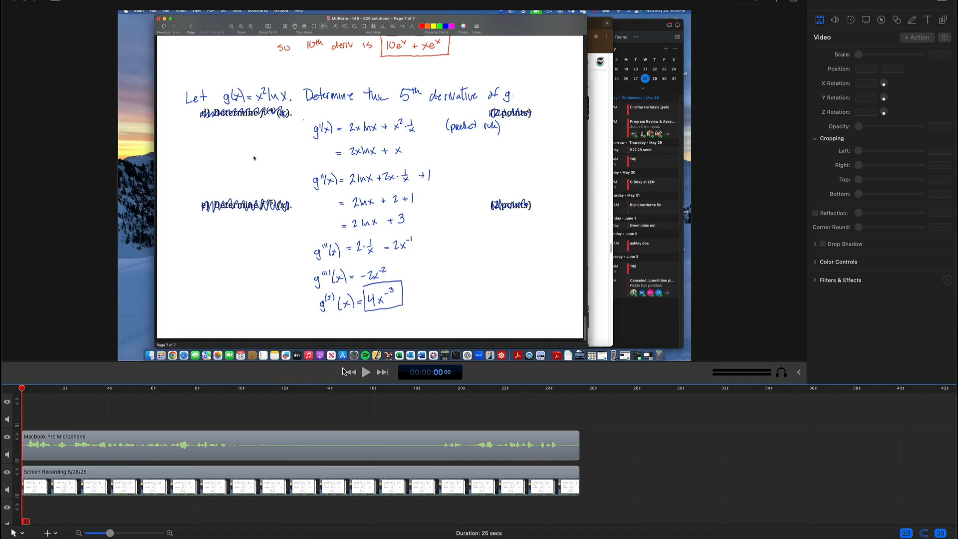
# - Split the microphone clip at about 19 and 9.8 seconds and delete the silent section between the cuts, leaving the gap
pyautogui.click(366, 373)
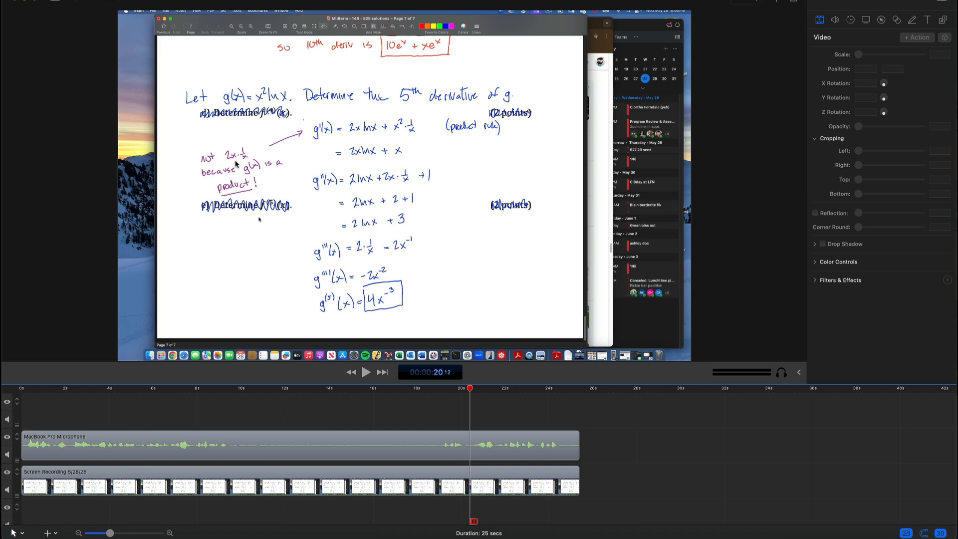
pyautogui.moveTo(470, 389); pyautogui.dragTo(237, 390)
pyautogui.click(446, 440)
pyautogui.press('t')
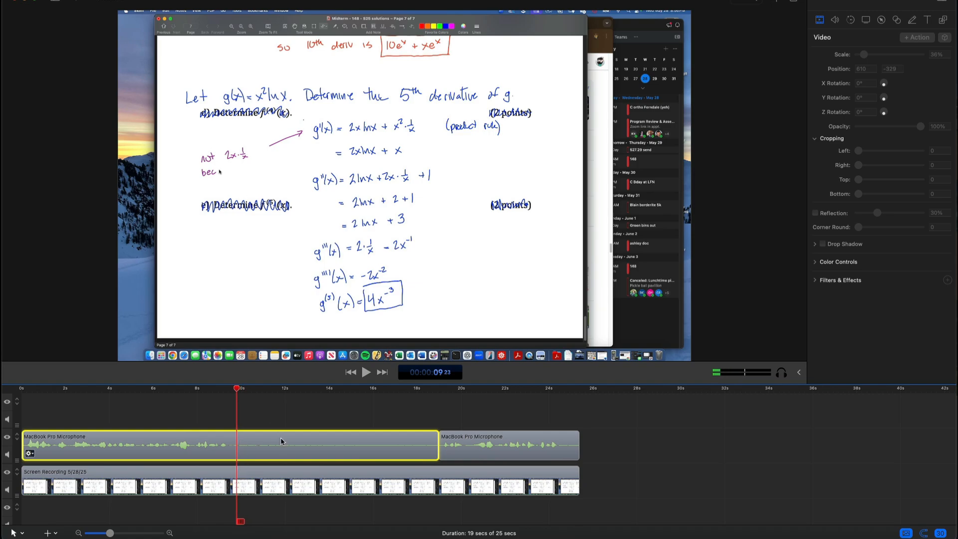
pyautogui.press('t')
pyautogui.click(308, 444)
pyautogui.press('Delete')
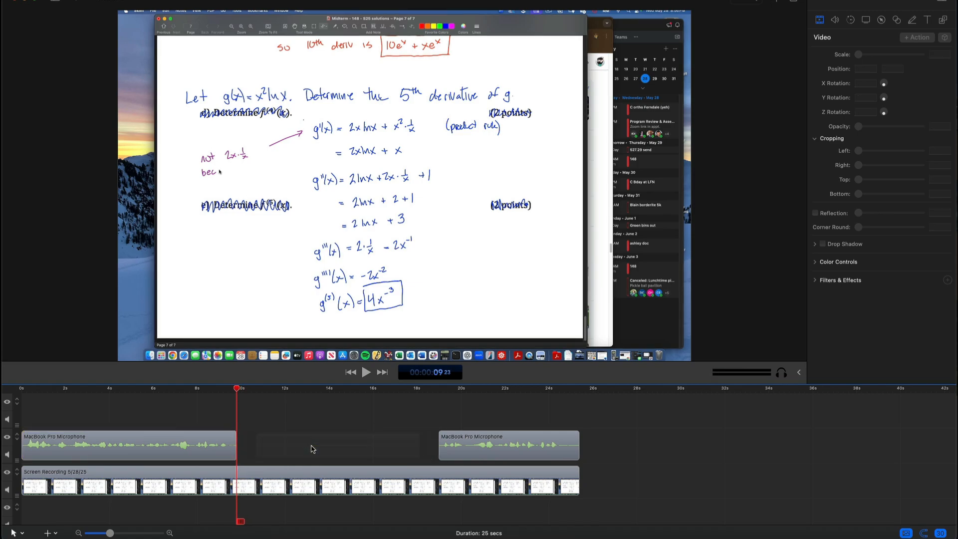
# - Split the screen recording at 19 seconds and speed up its first part so it ends together with the first microphone clip
pyautogui.click(183, 484)
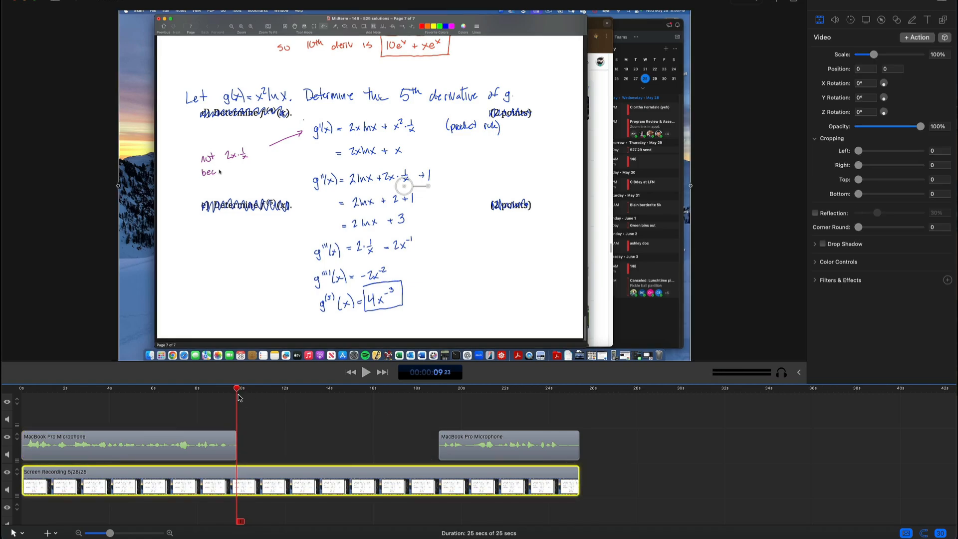
pyautogui.moveTo(240, 395); pyautogui.dragTo(437, 401)
pyautogui.press('t')
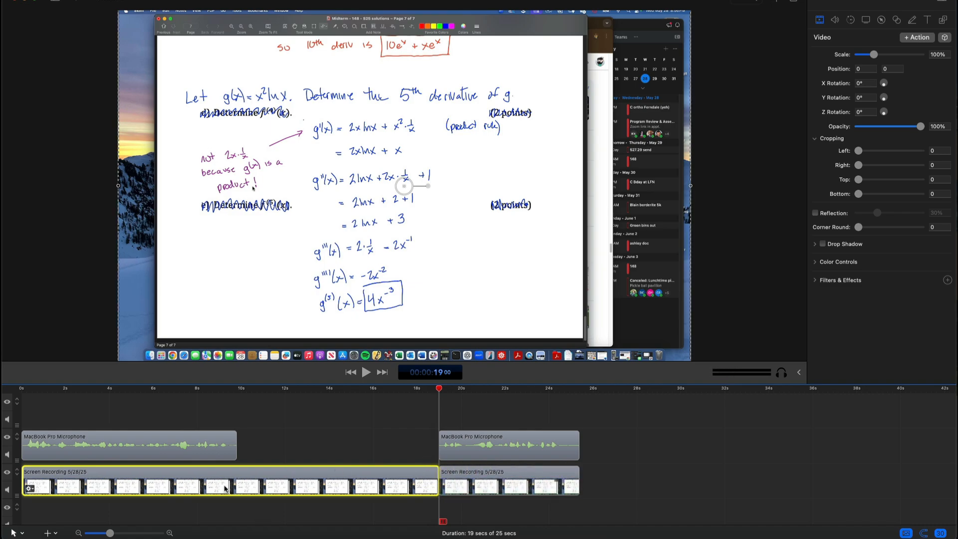
pyautogui.doubleClick(198, 478)
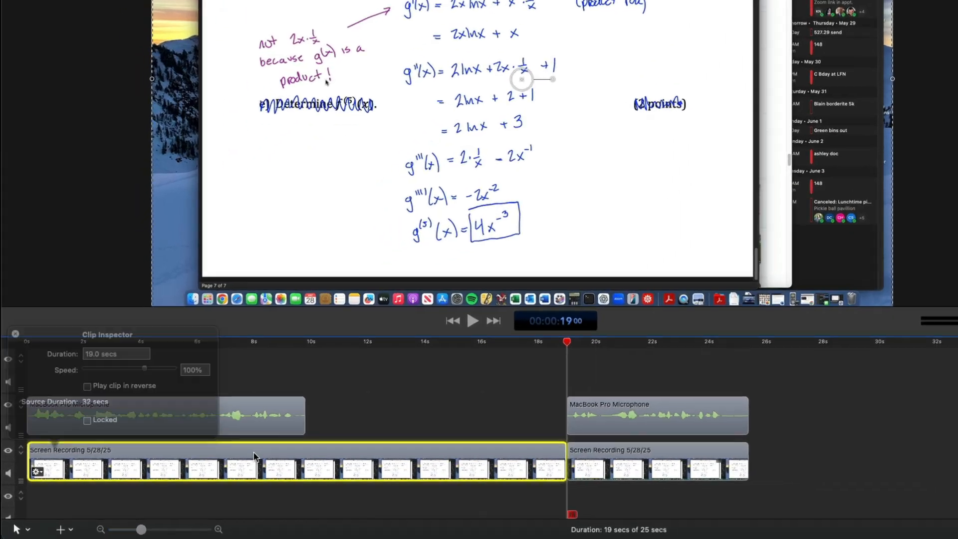
pyautogui.moveTo(128, 405); pyautogui.dragTo(103, 408)
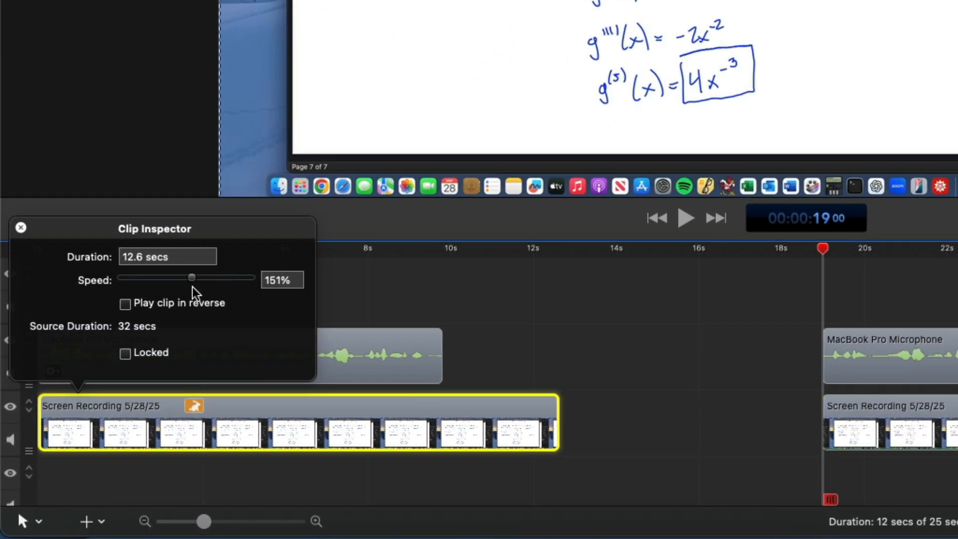
pyautogui.moveTo(192, 287); pyautogui.dragTo(177, 286)
pyautogui.click(489, 298)
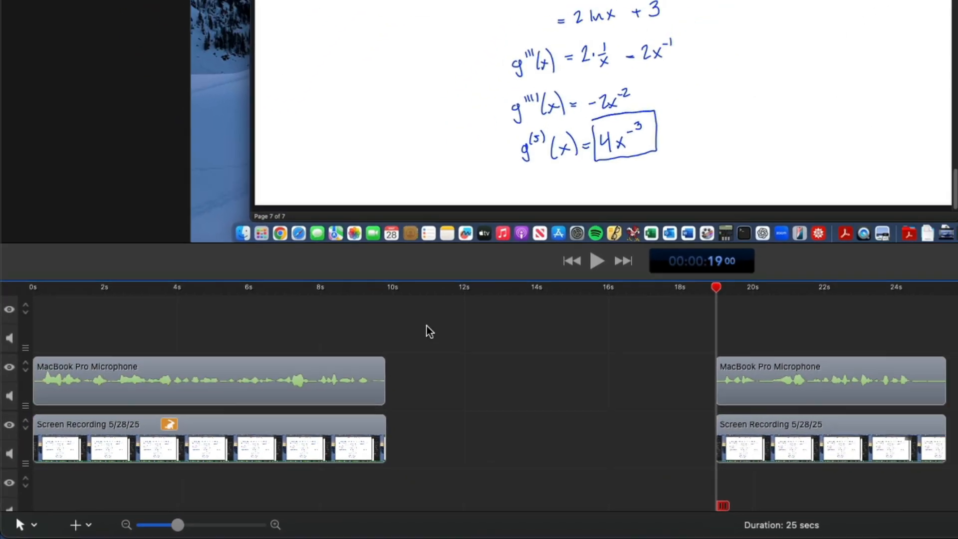
# - Ripple-delete the empty gap up to 19 seconds so the second clips follow directly, and play the result from the start
pyautogui.click(442, 249)
pyautogui.moveTo(442, 250); pyautogui.dragTo(787, 268)
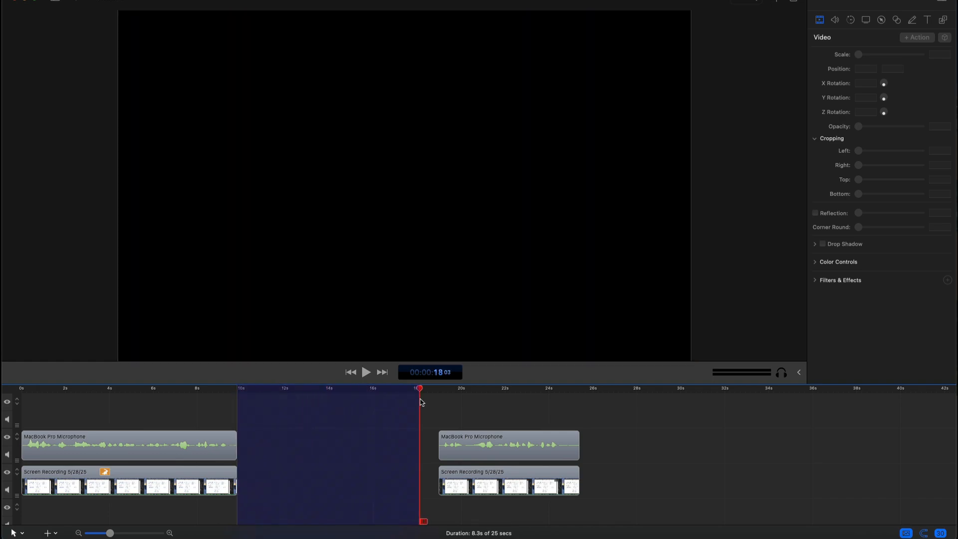
pyautogui.moveTo(422, 403); pyautogui.dragTo(439, 403)
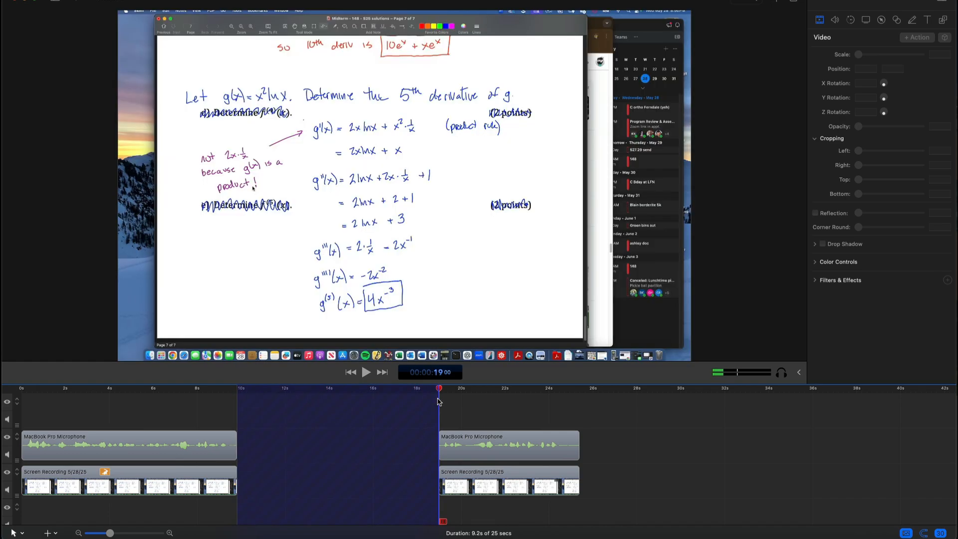
pyautogui.press('Delete')
pyautogui.click(351, 372)
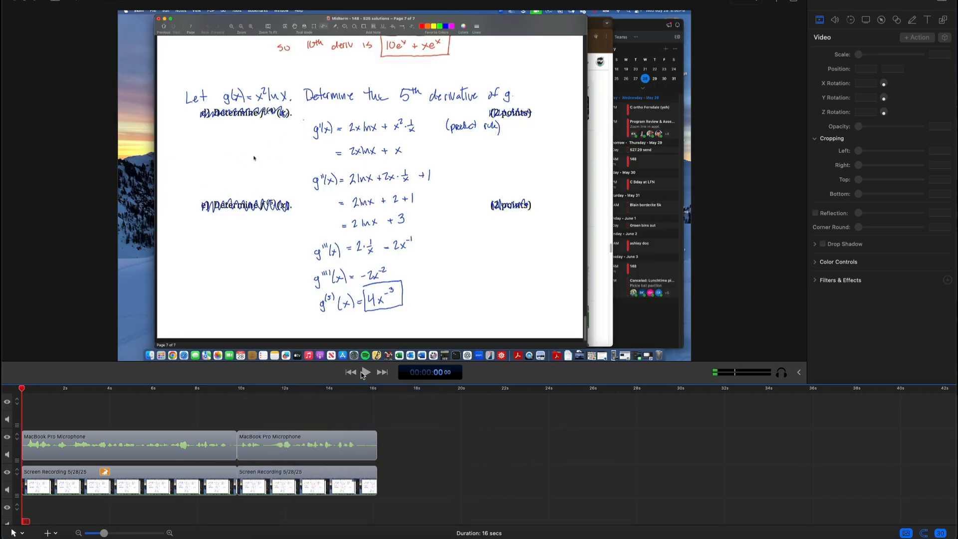
pyautogui.click(366, 373)
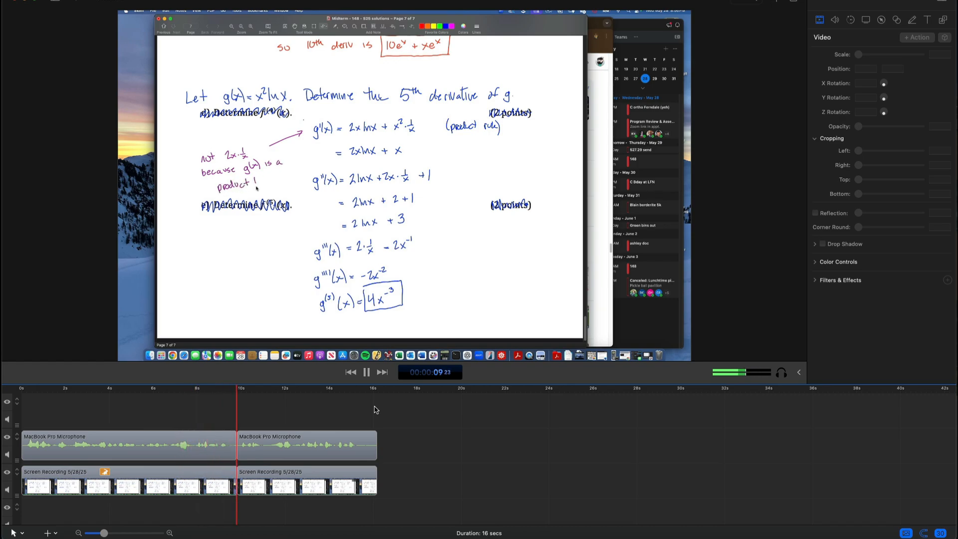
# - Crop the canvas to about 1449 x 1038 around the handwritten math page and apply the new size
pyautogui.click(363, 387)
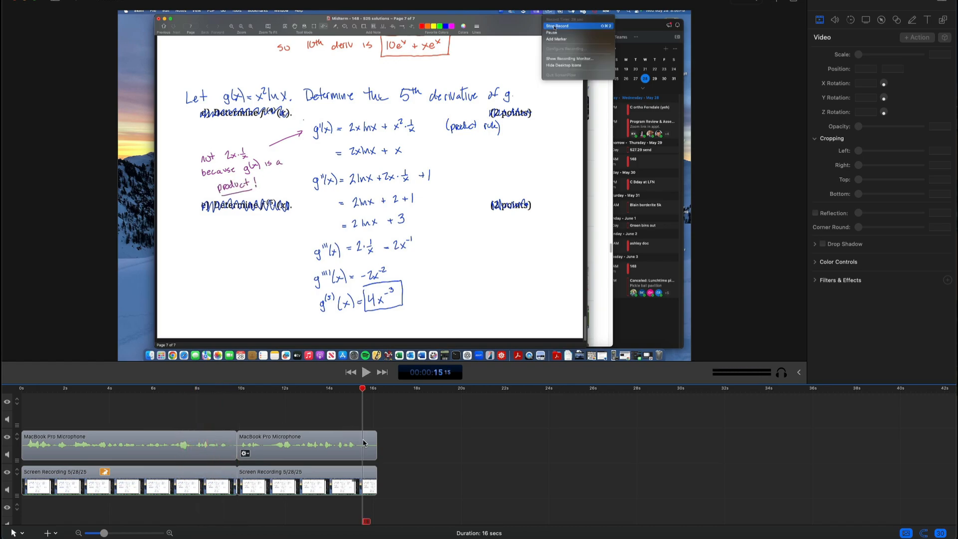
pyautogui.click(357, 480)
pyautogui.click(778, 1)
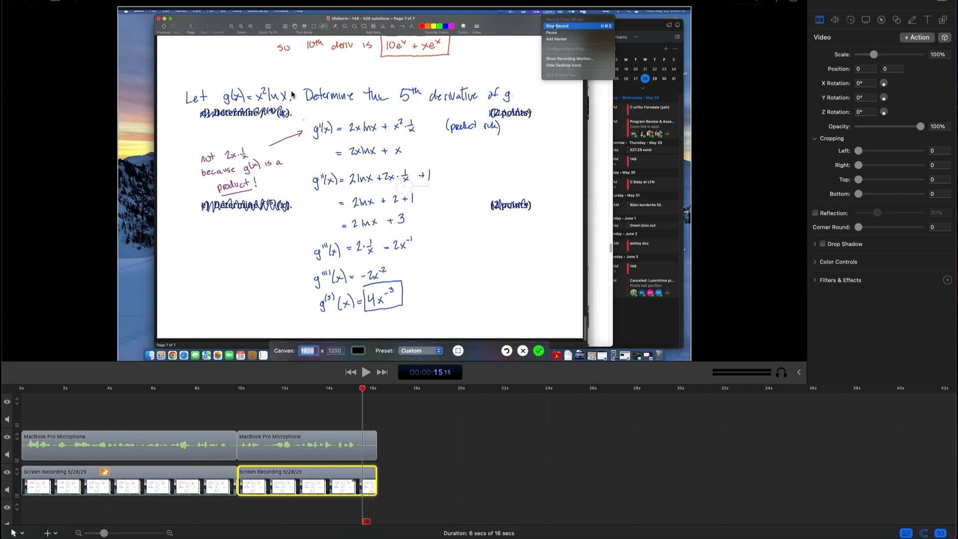
pyautogui.moveTo(116, 8); pyautogui.dragTo(154, 26)
pyautogui.moveTo(655, 343); pyautogui.dragTo(571, 232)
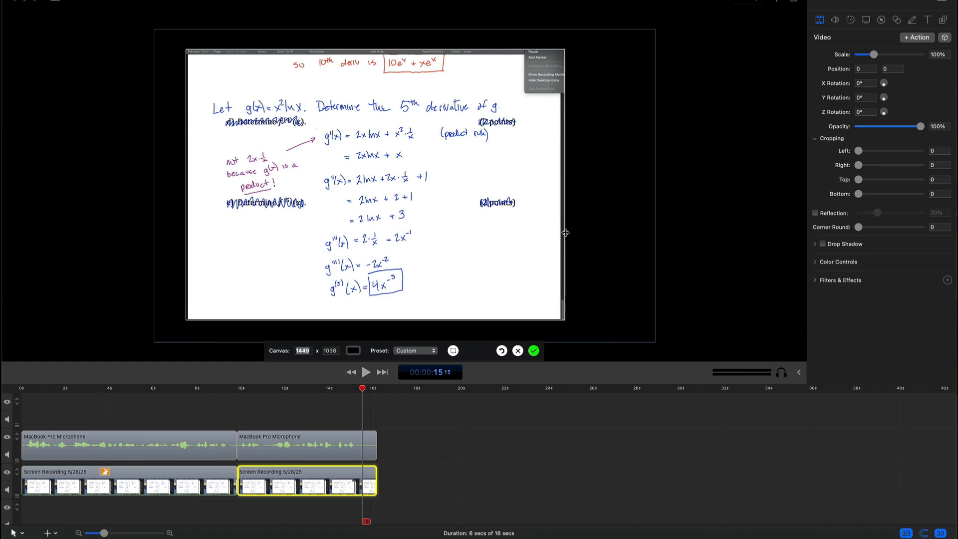
pyautogui.click(534, 351)
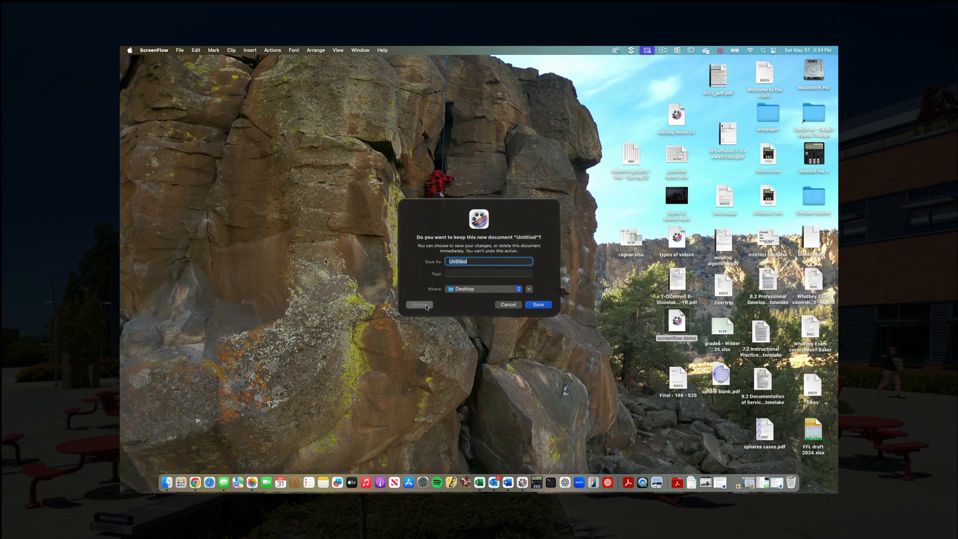
# - Discard the Untitled document without saving and open the recent project "screenflow demo"
pyautogui.click(427, 303)
pyautogui.click(179, 50)
pyautogui.moveTo(195, 78)
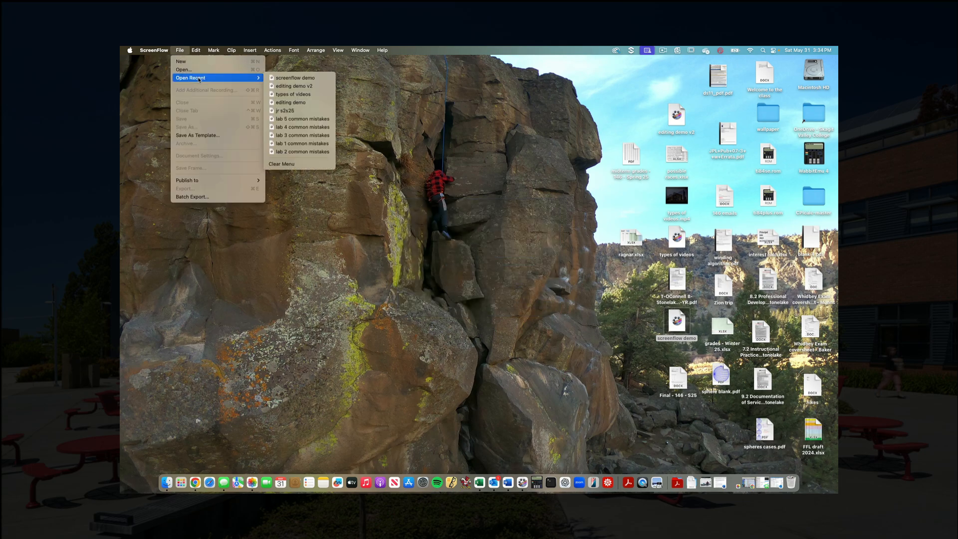
pyautogui.click(278, 78)
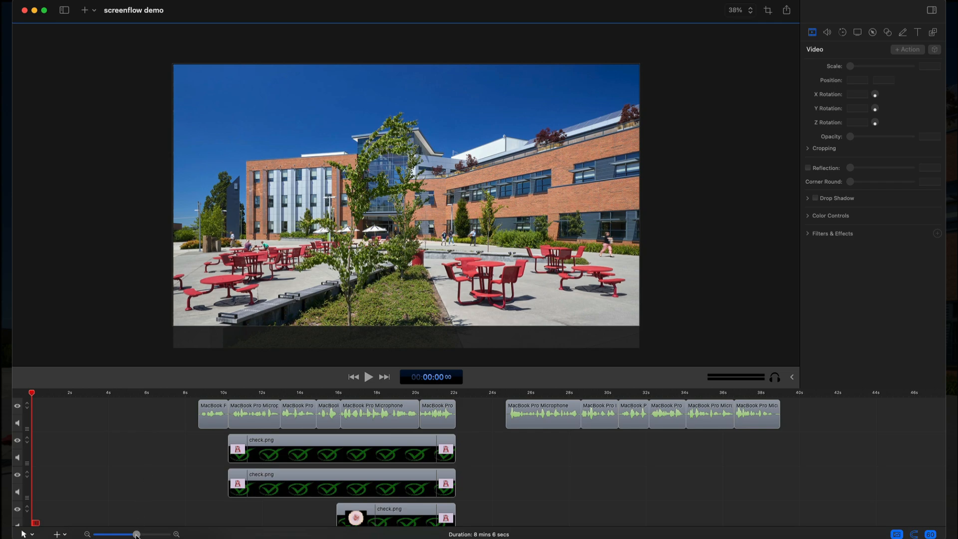
# - Examine how the clips are layered across all tracks of the project timeline, both zoomed out and close up
pyautogui.moveTo(136, 534); pyautogui.dragTo(119, 534)
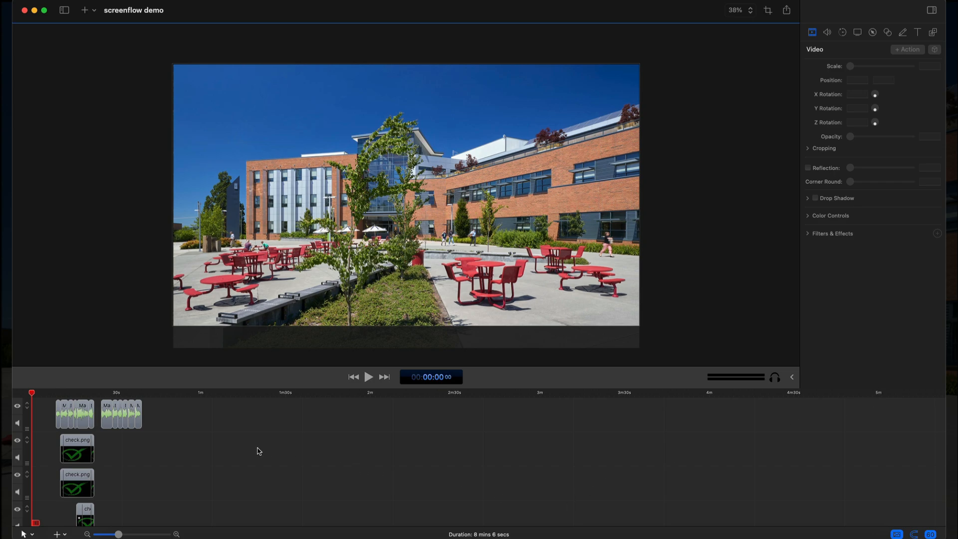
pyautogui.scroll(-10, 316, 485)
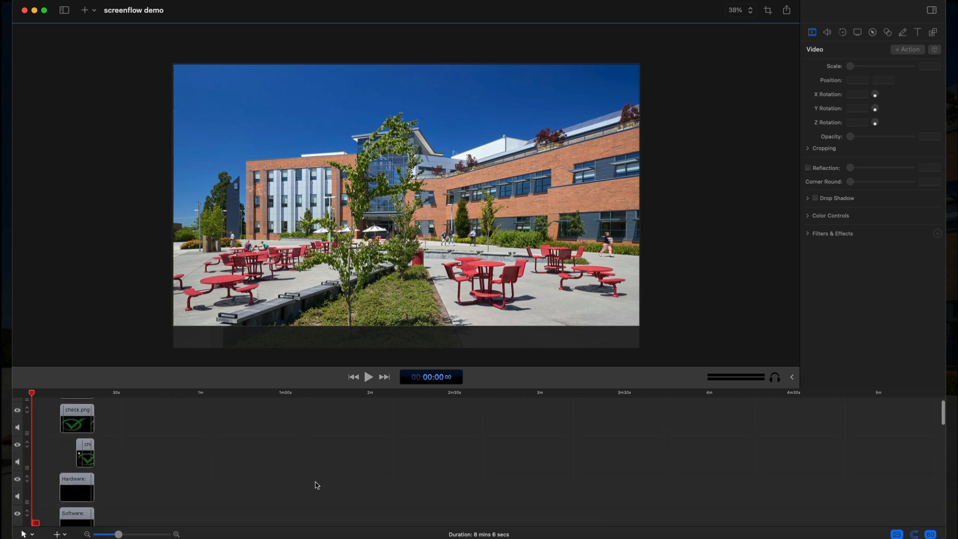
pyautogui.scroll(-5, 316, 485)
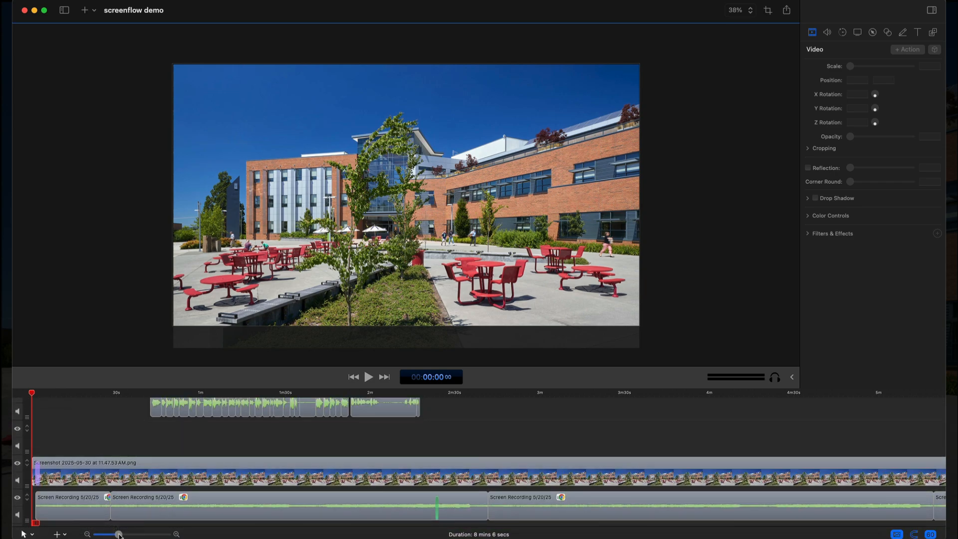
pyautogui.moveTo(119, 535); pyautogui.dragTo(146, 534)
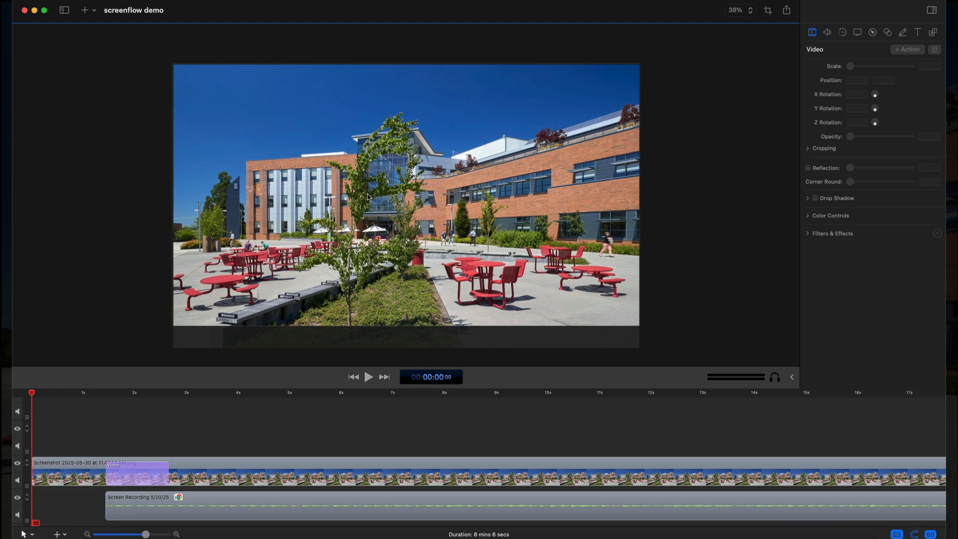
pyautogui.scroll(5, 140, 436)
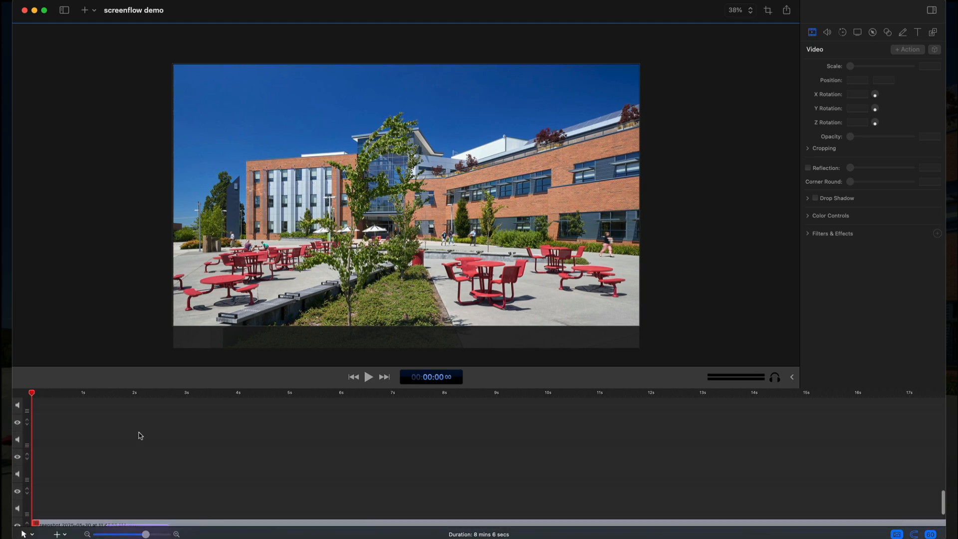
pyautogui.scroll(5, 140, 436)
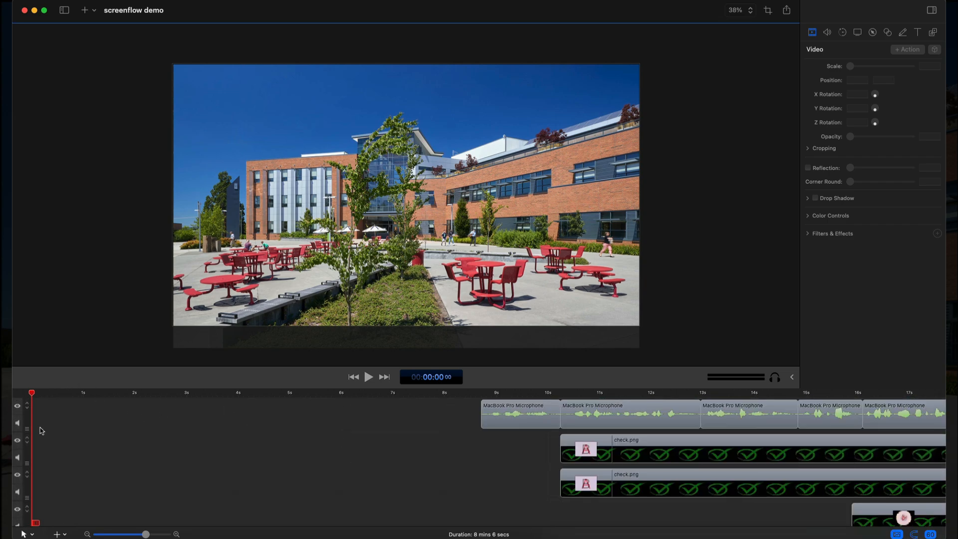
pyautogui.scroll(-5, 60, 467)
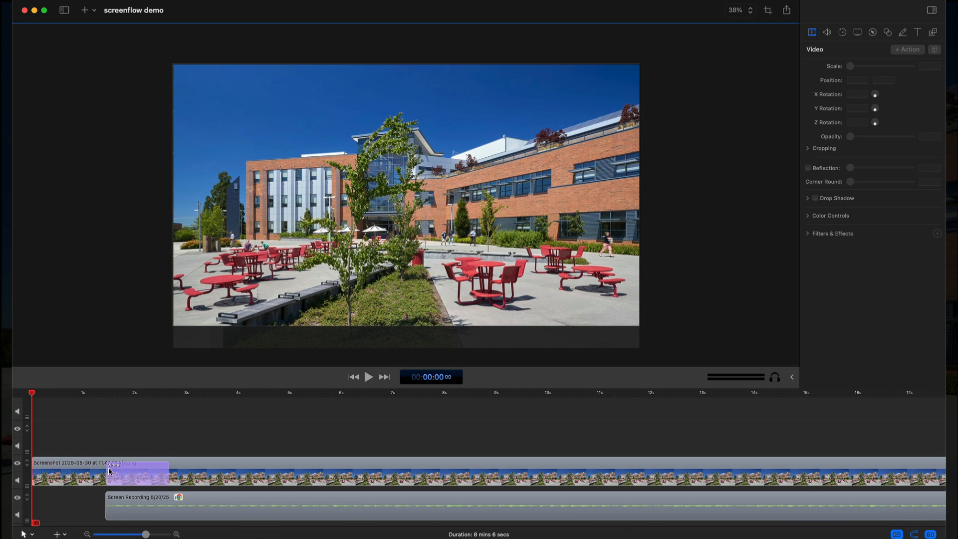
# - Play the project's opening to about 3 seconds and select the Screen Recording 5/20/25 clip beneath the campus screenshot
pyautogui.click(369, 377)
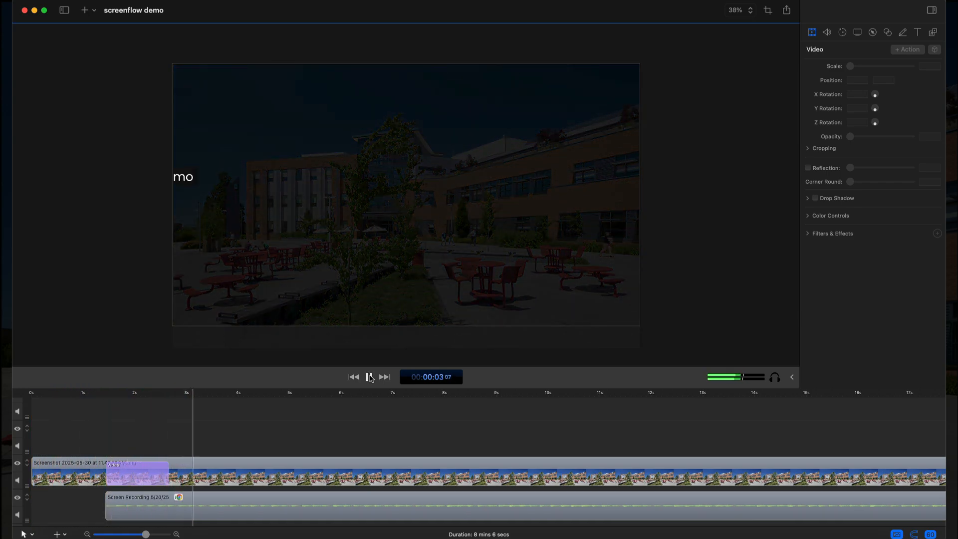
pyautogui.click(370, 377)
pyautogui.click(197, 511)
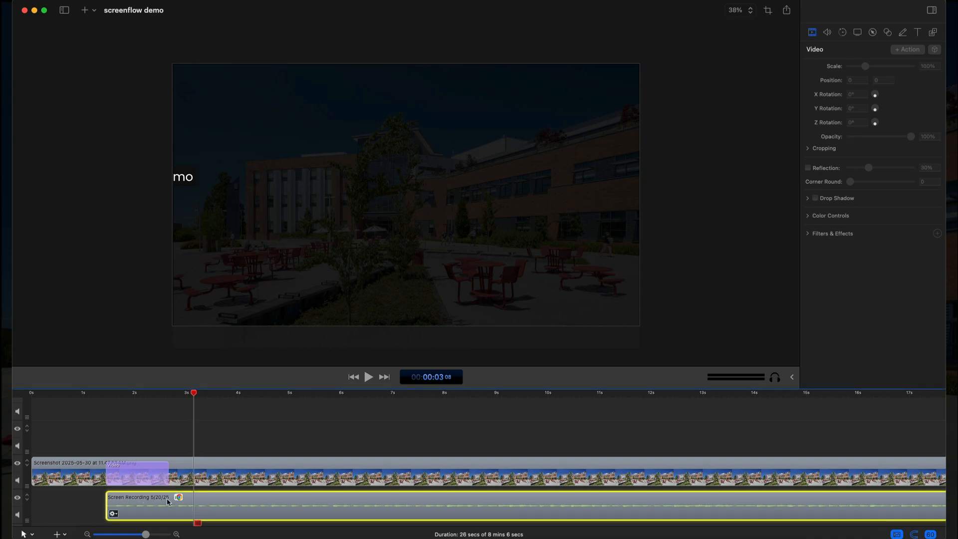
# - Review the screen recording clip's volume, and the campus screenshot's scale, position and opacity at the end of its video action
pyautogui.click(828, 33)
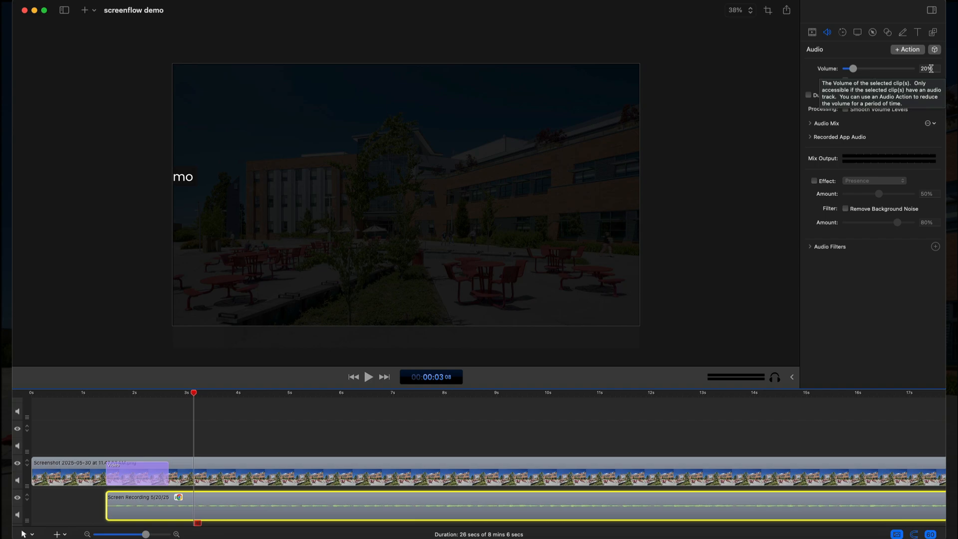
pyautogui.click(202, 470)
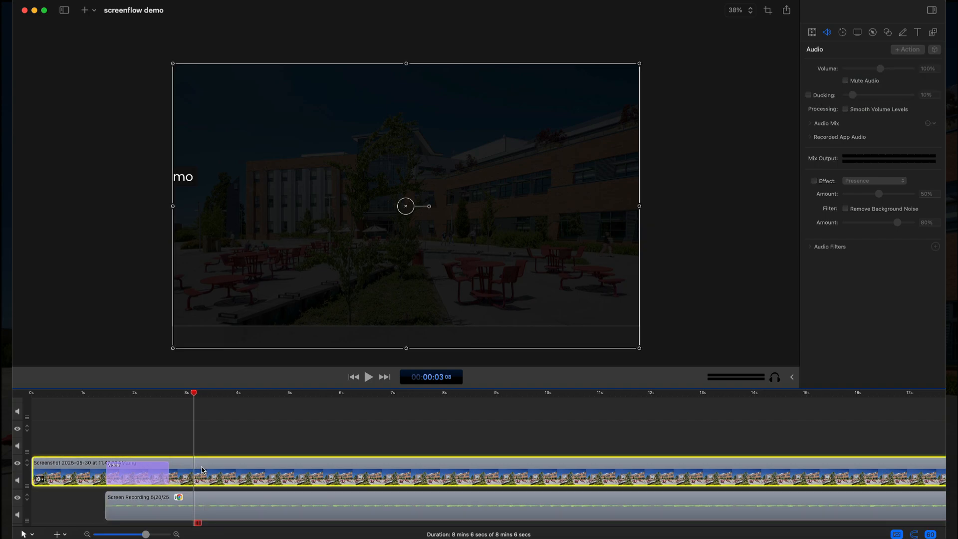
pyautogui.click(812, 32)
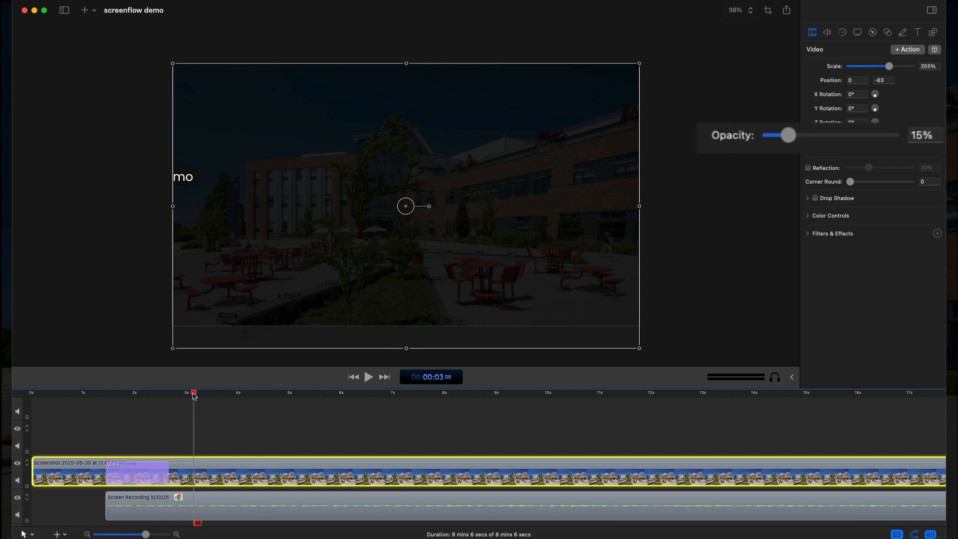
pyautogui.moveTo(194, 395); pyautogui.dragTo(169, 395)
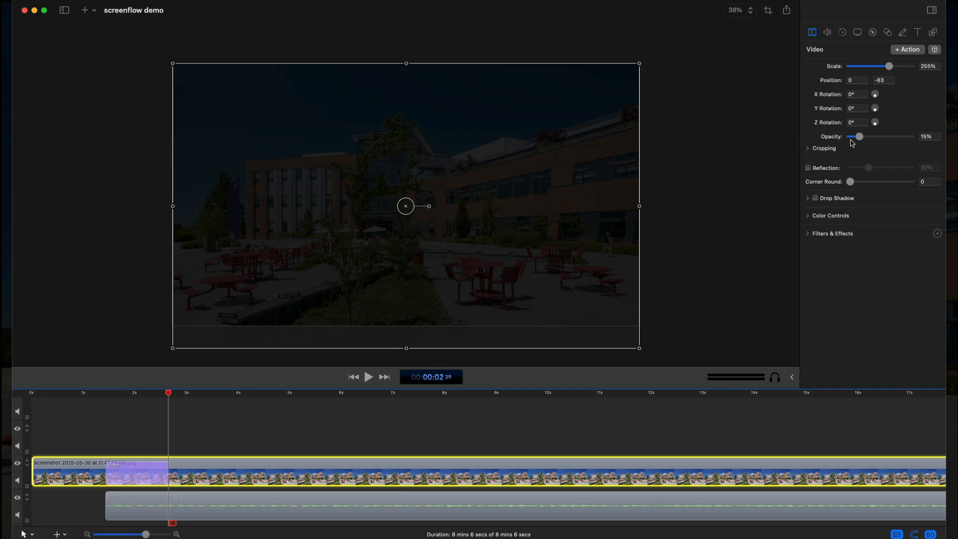
pyautogui.moveTo(169, 395)
pyautogui.mouseDown()
pyautogui.moveTo(107, 399)
pyautogui.moveTo(170, 393)
pyautogui.mouseUp()
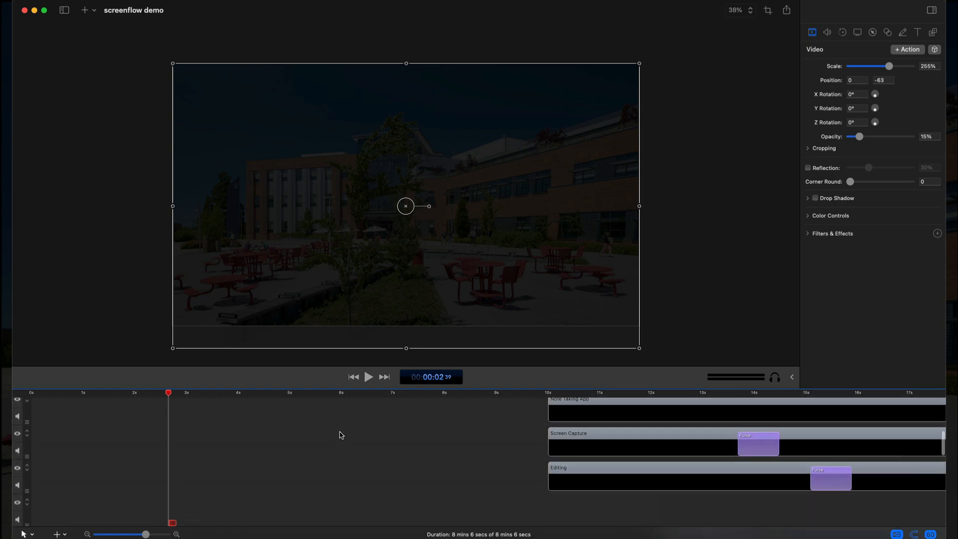
# - Look over the upper tracks and play the project from the end of the screenshot's video action to about 10 seconds
pyautogui.scroll(10, 341, 435)
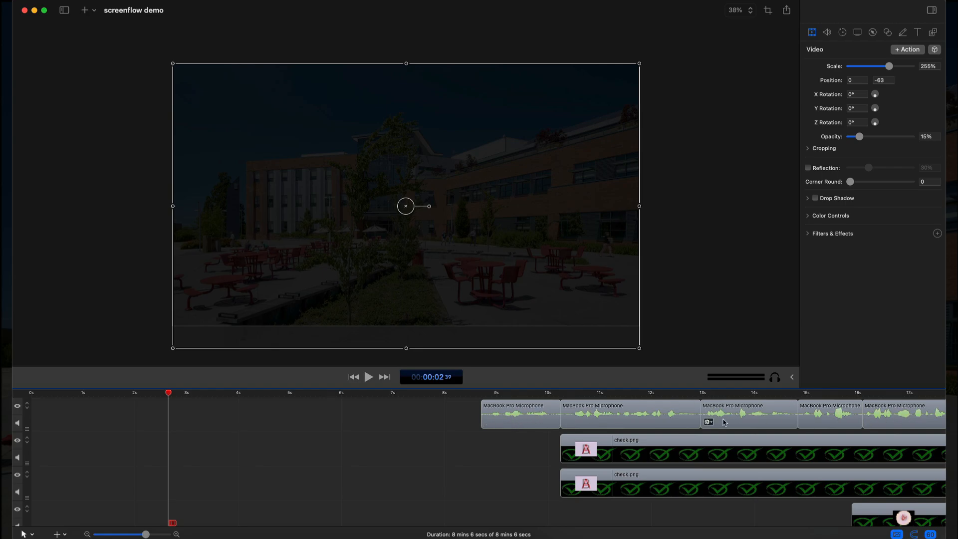
pyautogui.scroll(-10, 509, 414)
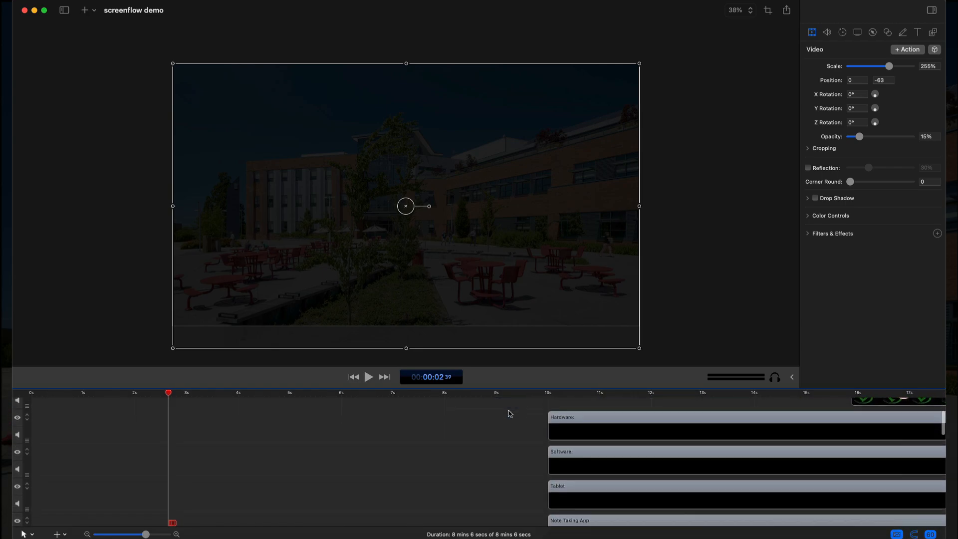
pyautogui.click(369, 377)
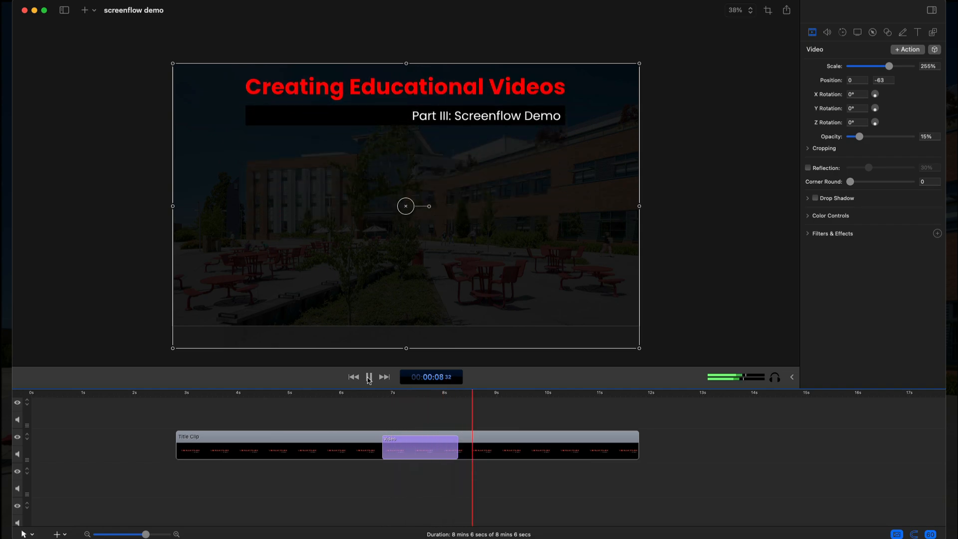
pyautogui.click(369, 378)
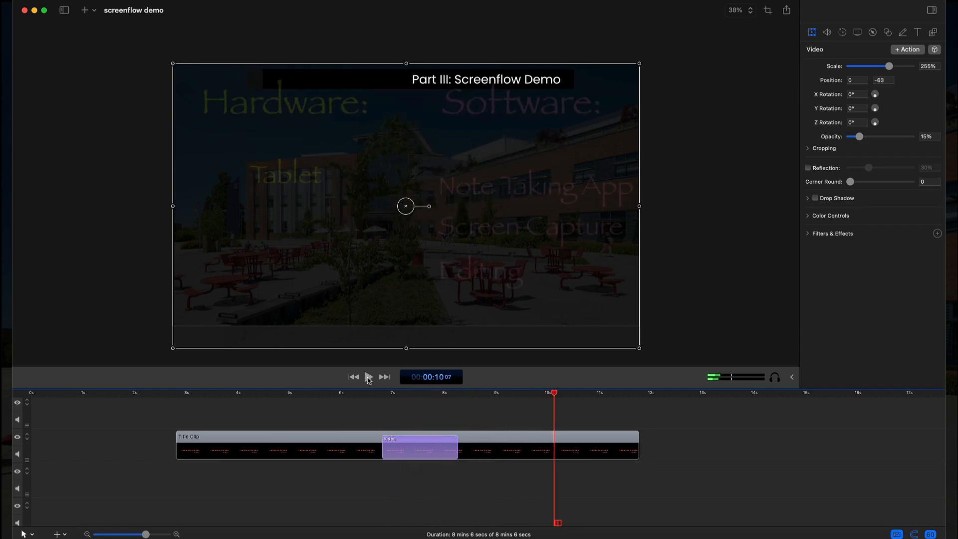
# - Inspect the Title Clip's headline, subtitle and animation settings, and browse the available title styles without choosing another one
pyautogui.click(241, 452)
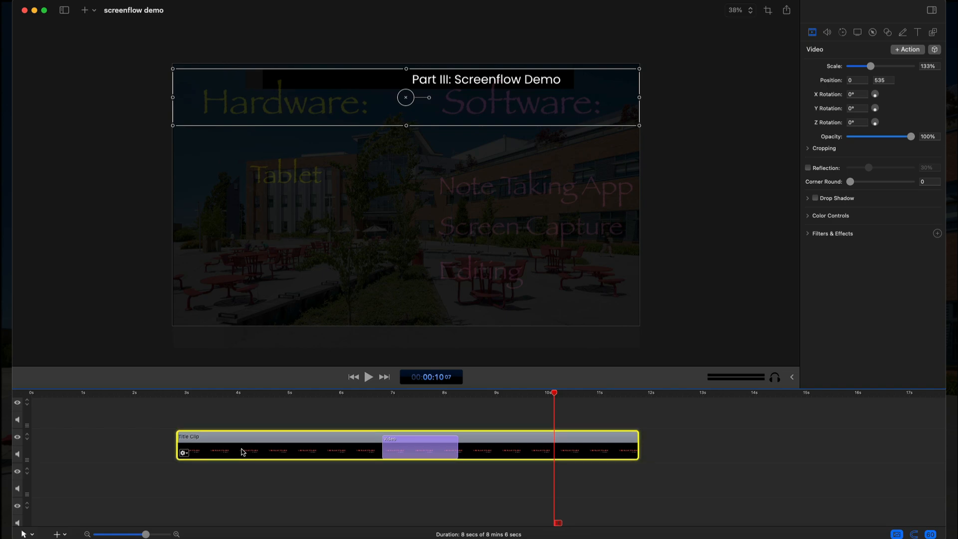
pyautogui.click(918, 33)
pyautogui.click(917, 50)
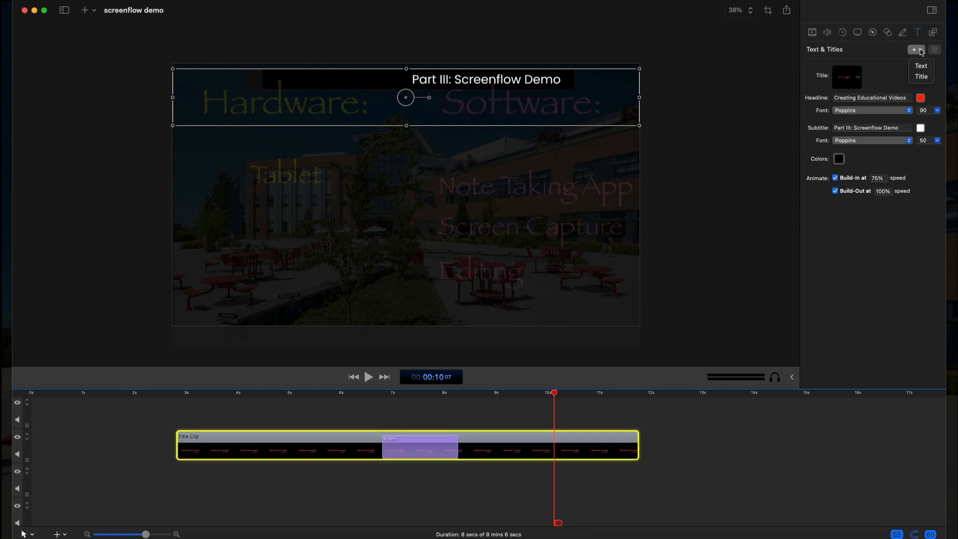
pyautogui.click(920, 50)
pyautogui.click(858, 78)
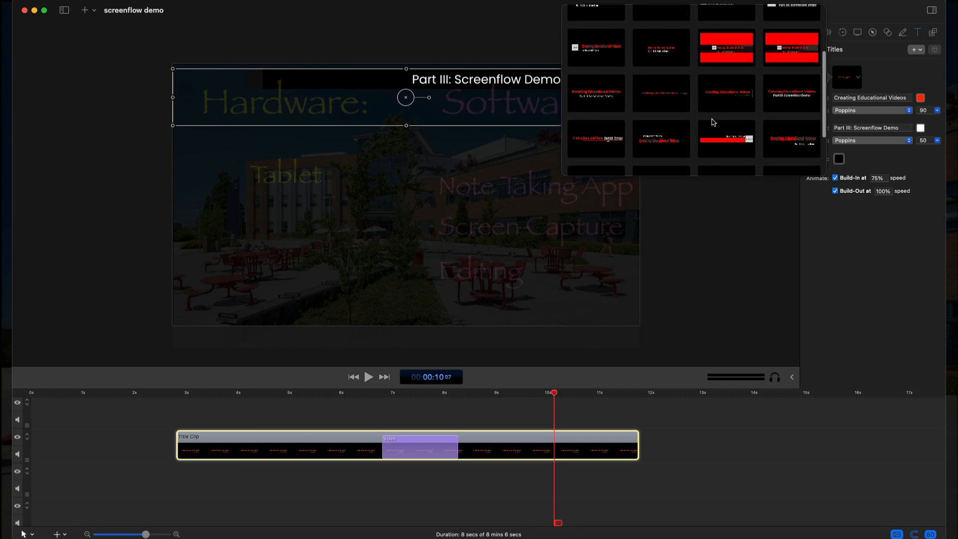
pyautogui.scroll(5, 714, 122)
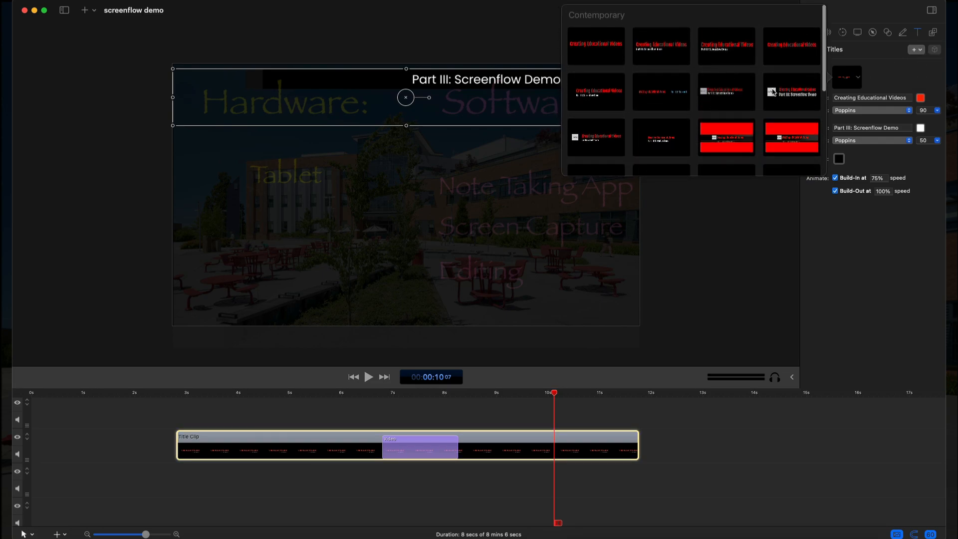
pyautogui.click(422, 451)
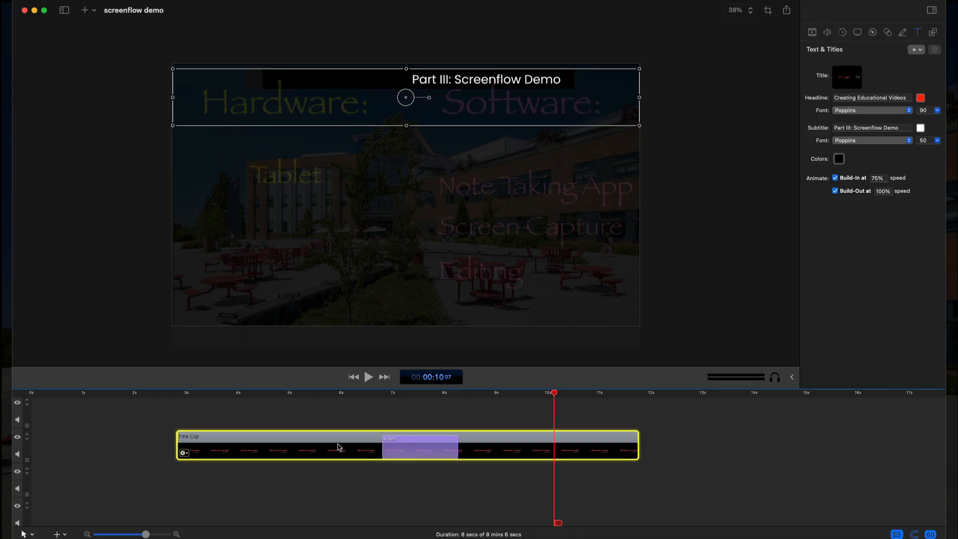
# - Review the Title Clip's video properties with the playhead at the end of its video action, at about 8 seconds
pyautogui.click(812, 32)
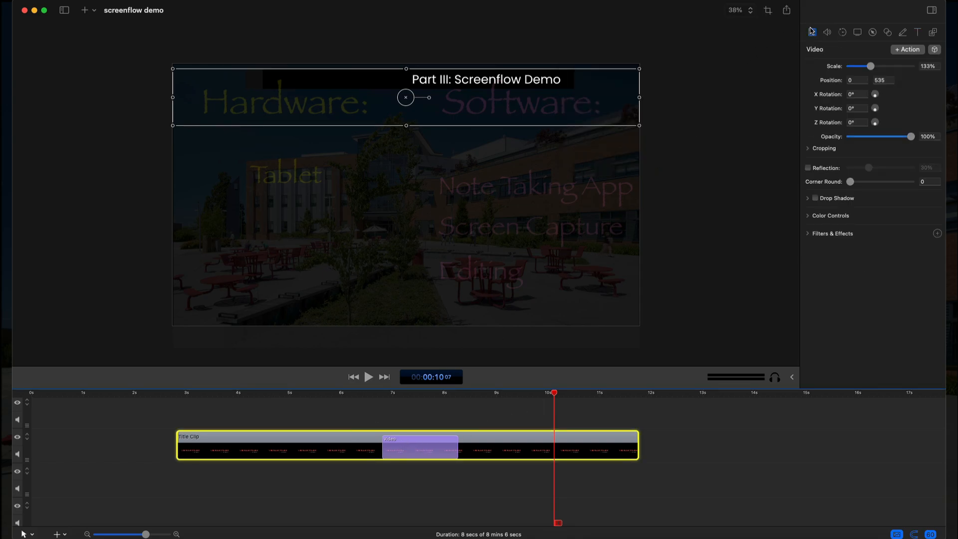
pyautogui.click(452, 395)
pyautogui.moveTo(441, 403); pyautogui.dragTo(463, 394)
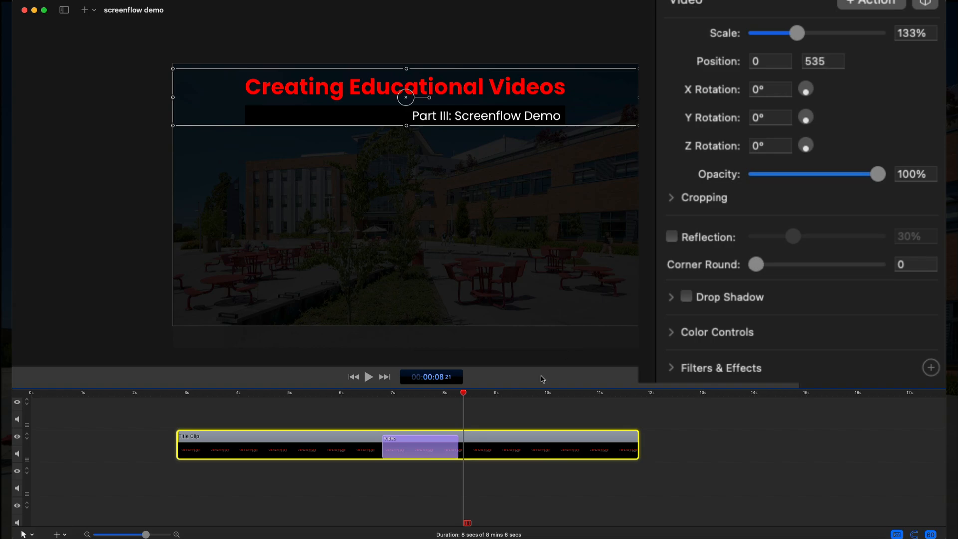
pyautogui.moveTo(464, 395)
pyautogui.mouseDown()
pyautogui.moveTo(382, 394)
pyautogui.moveTo(458, 393)
pyautogui.mouseUp()
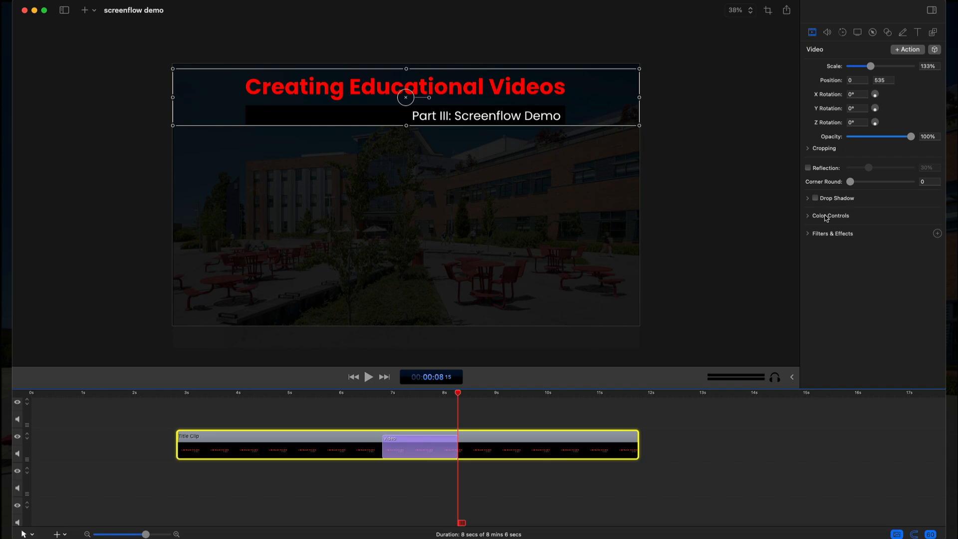
# - Set the curve type of the Title Clip's video action to Ease-In & Out
pyautogui.click(413, 444)
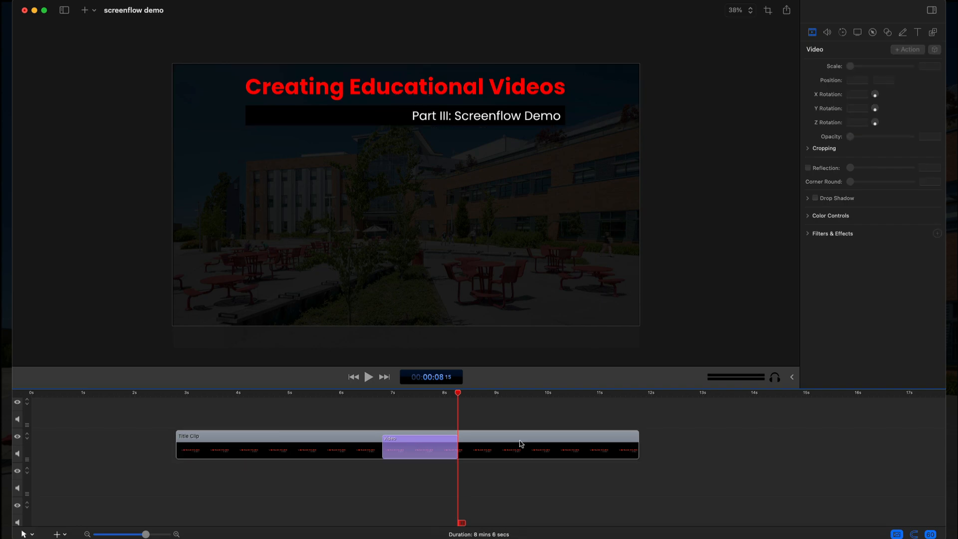
pyautogui.rightClick(440, 449)
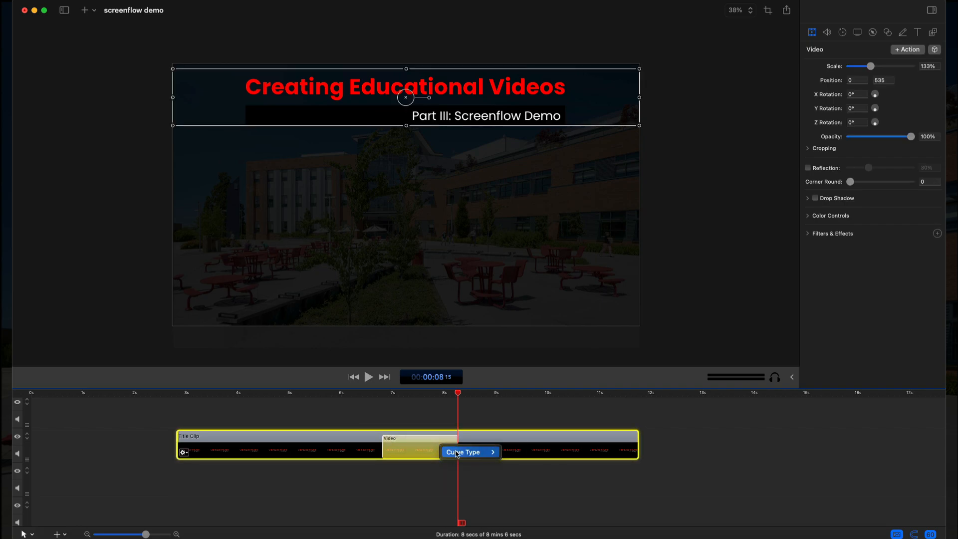
pyautogui.moveTo(458, 453)
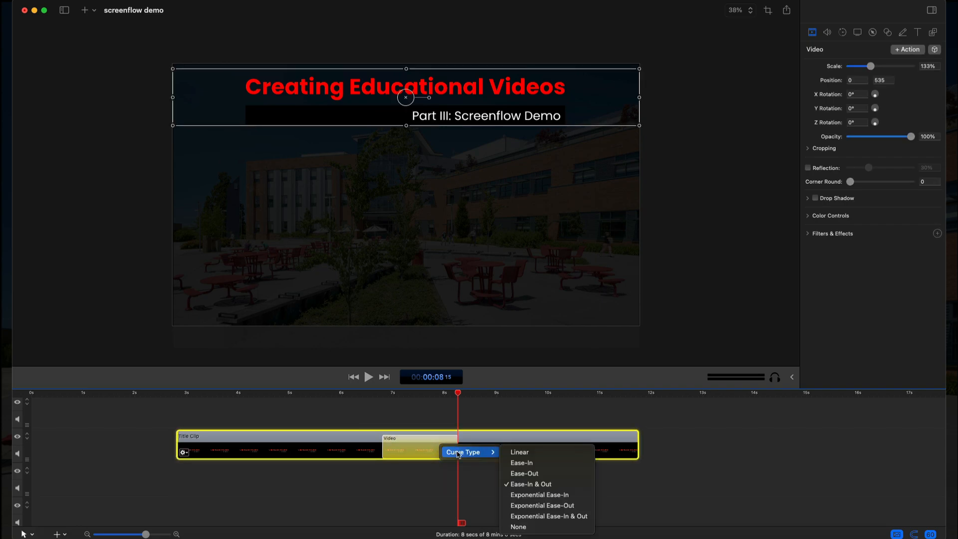
pyautogui.click(523, 484)
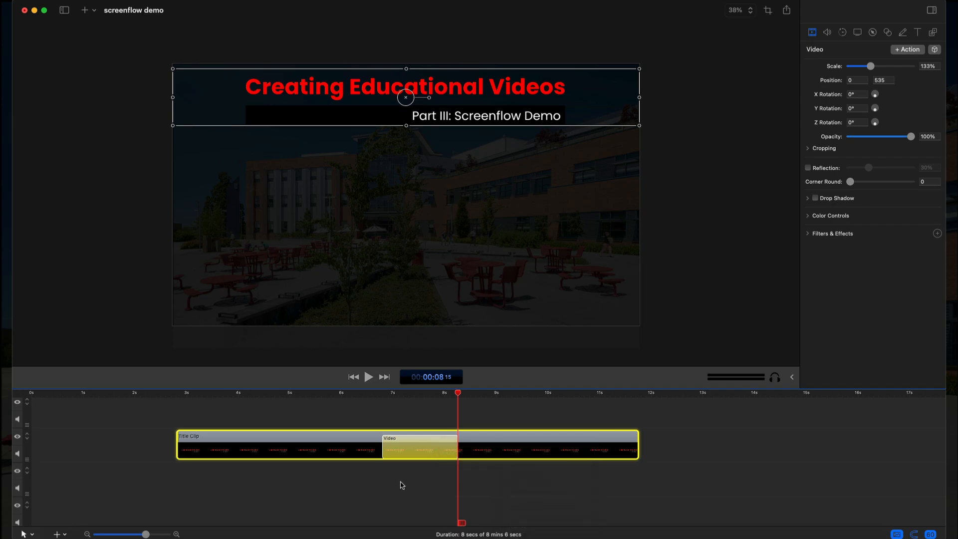
# - Play the Title Clip from about 6 seconds until just past its video action to preview the title's movement
pyautogui.click(342, 396)
pyautogui.click(357, 474)
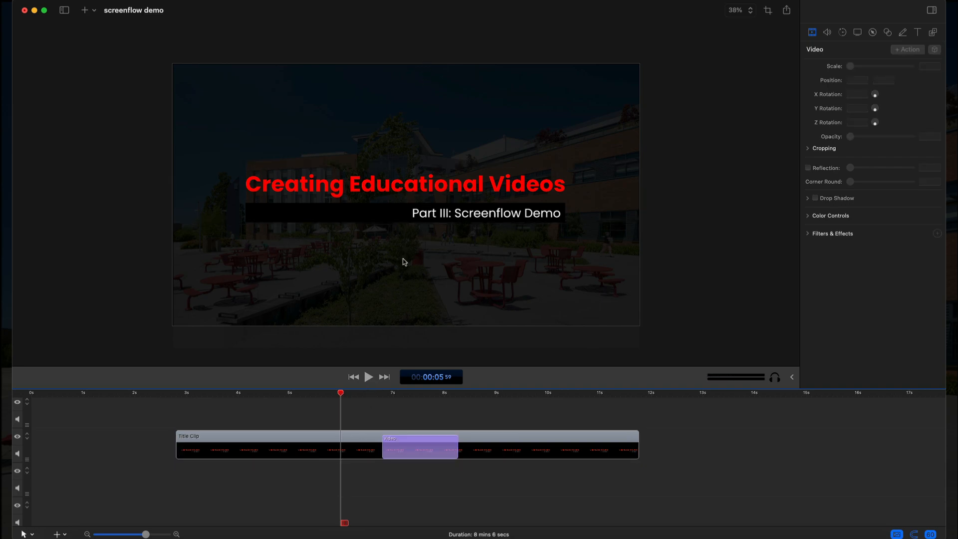
pyautogui.click(368, 378)
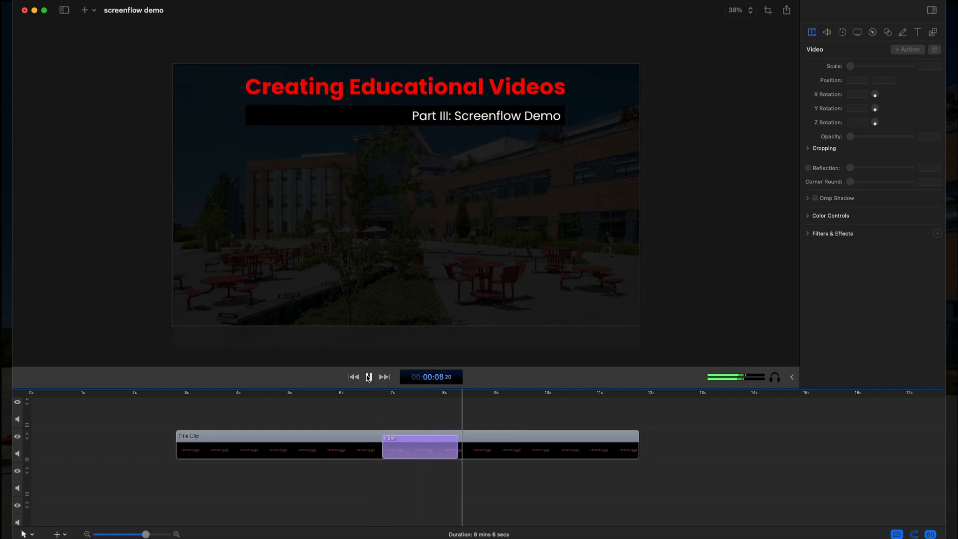
pyautogui.click(369, 378)
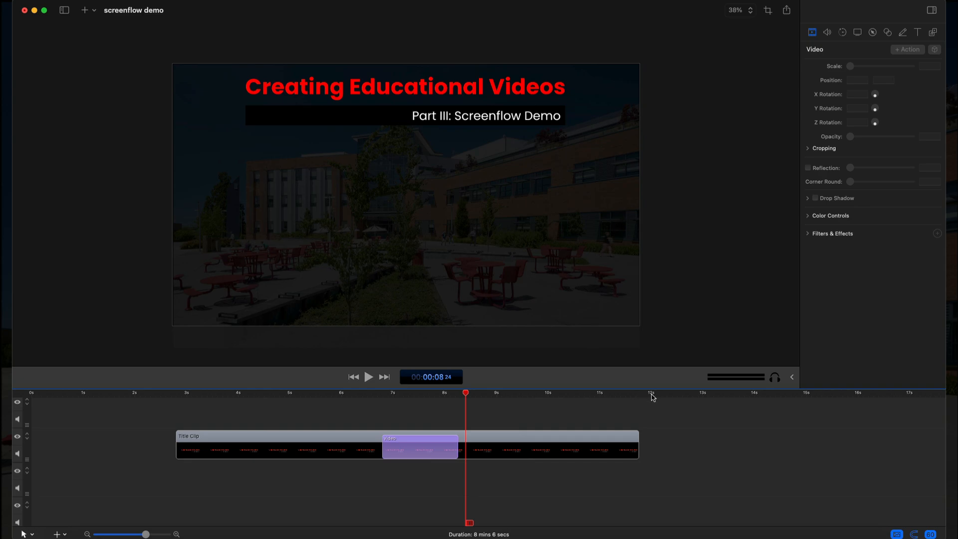
# - Examine the check.png and text clips that start around the 10-second mark
pyautogui.scroll(-5, 617, 421)
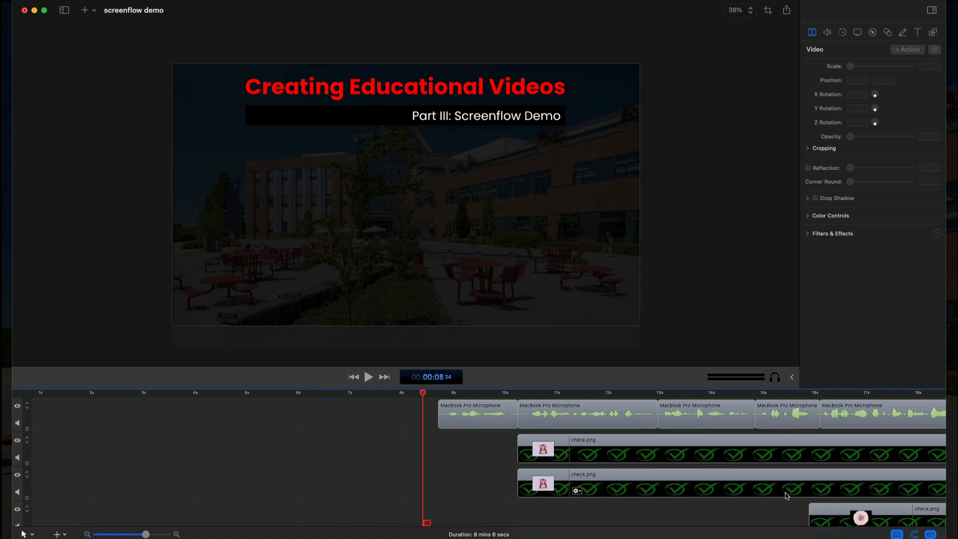
pyautogui.scroll(-2, 788, 497)
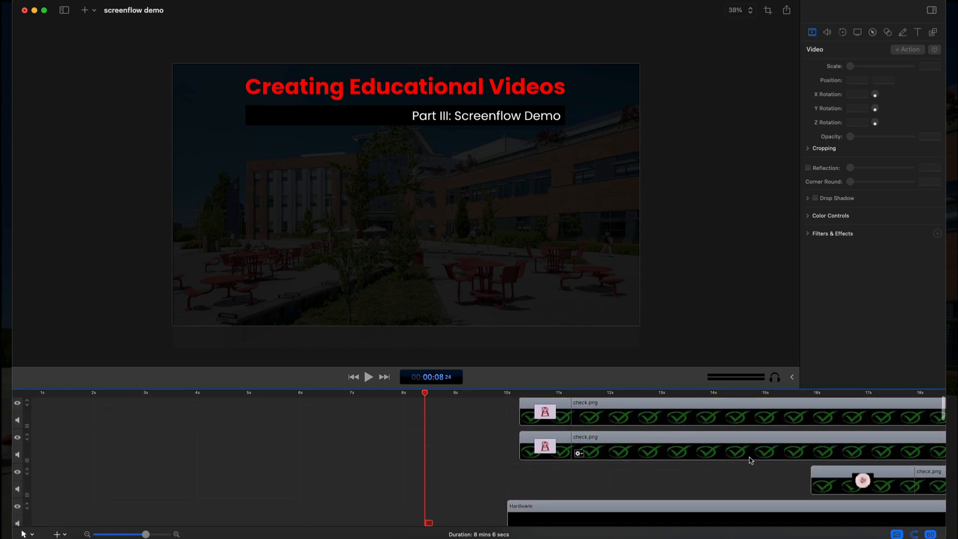